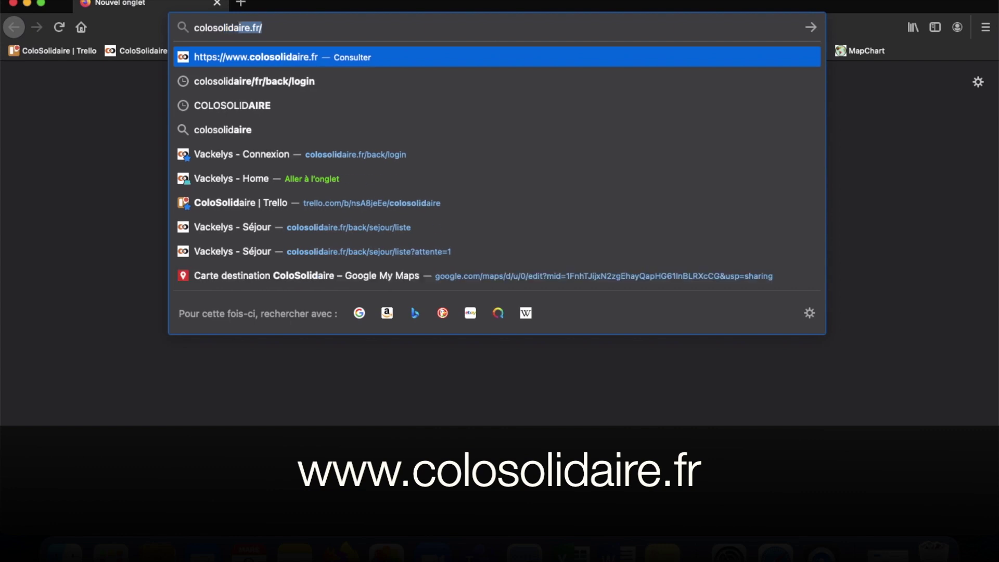
key(Return)
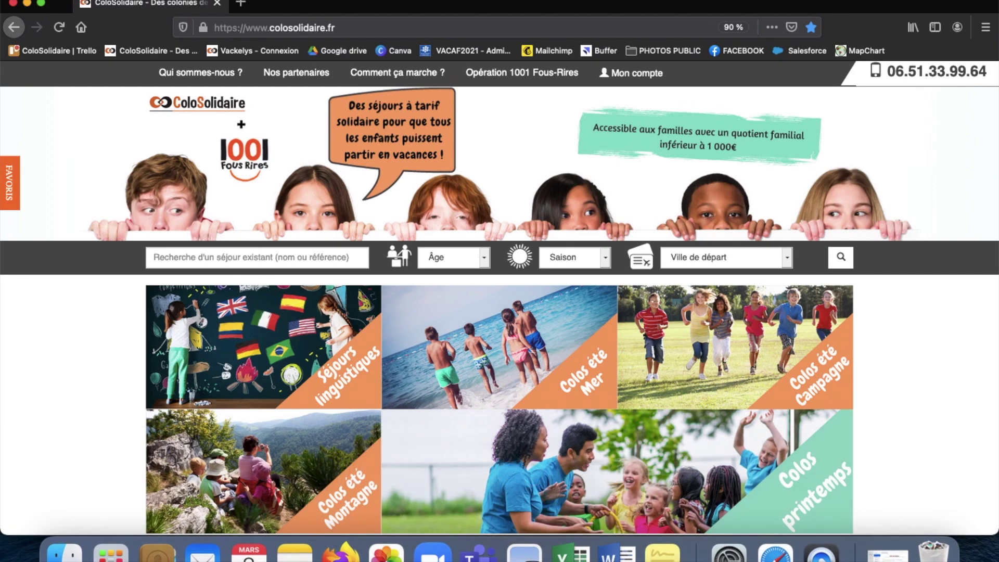
scroll(409, 198, down, 5)
scroll(409, 194, up, 4)
scroll(409, 193, up, 2)
mouse_move(221, 78)
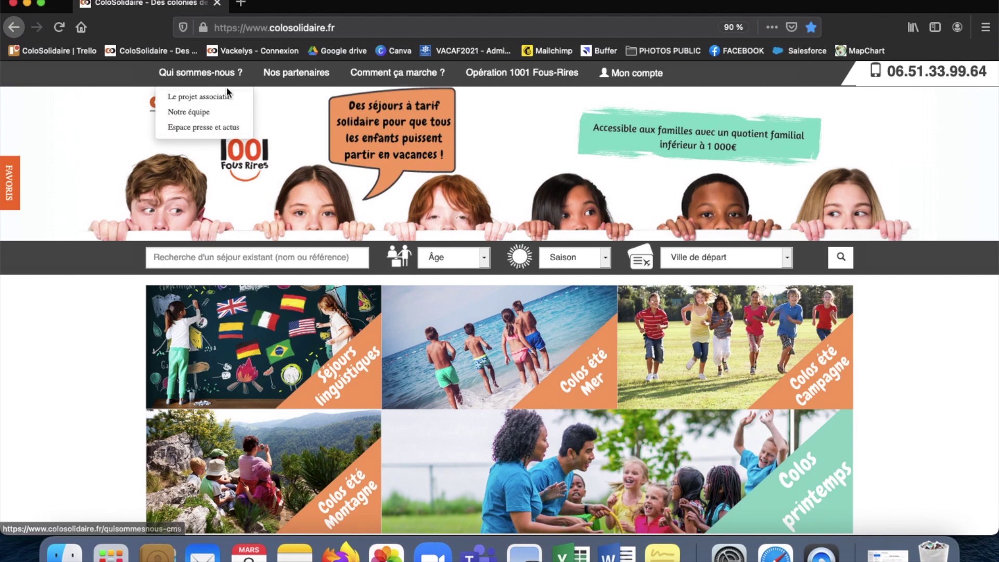
mouse_move(287, 82)
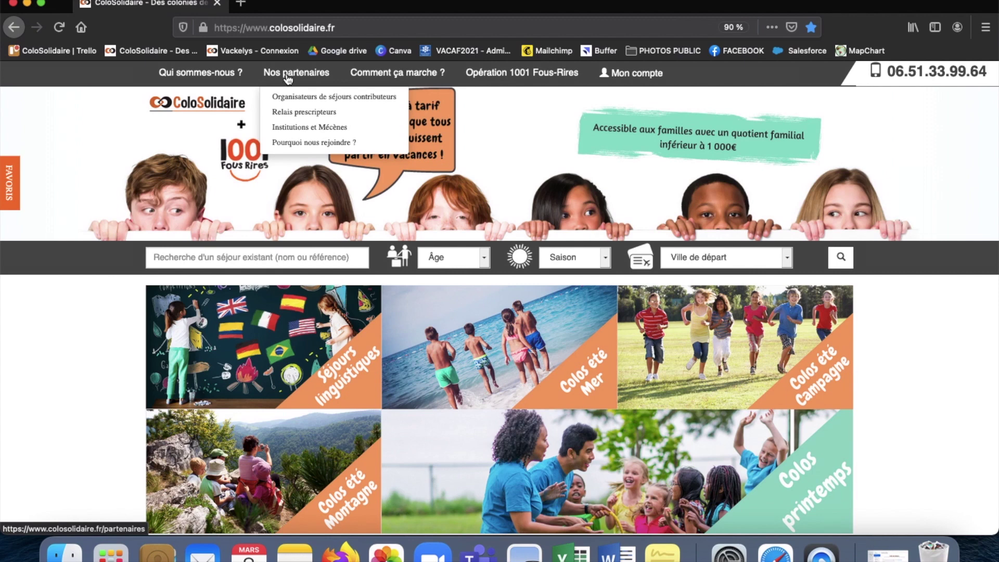
mouse_move(360, 75)
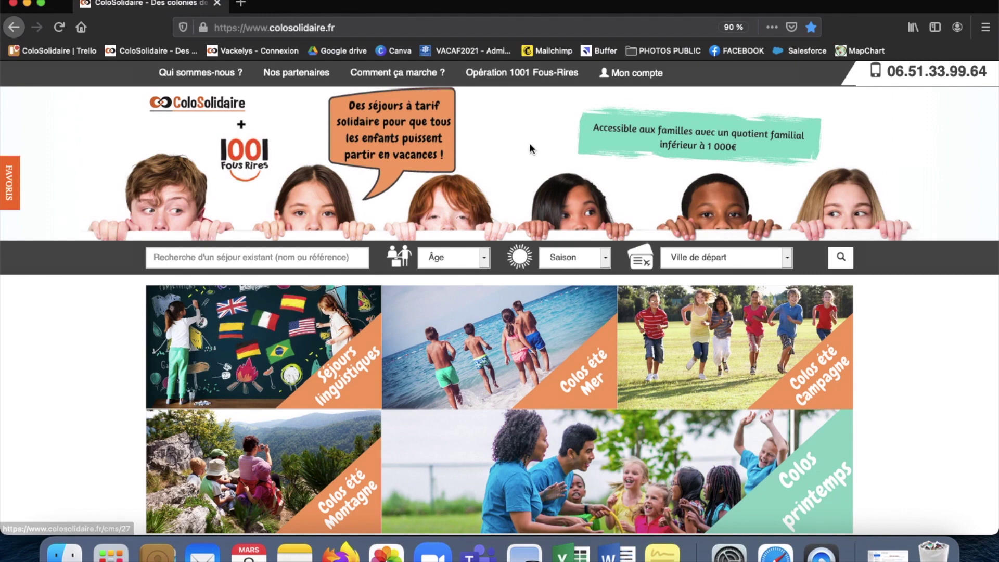
scroll(534, 203, down, 5)
scroll(534, 206, down, 3)
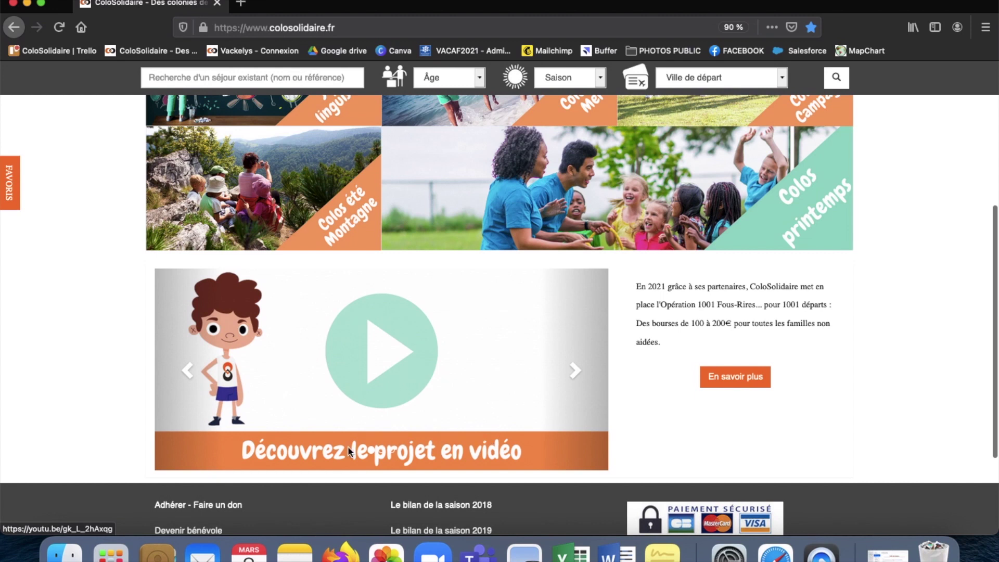
click(575, 371)
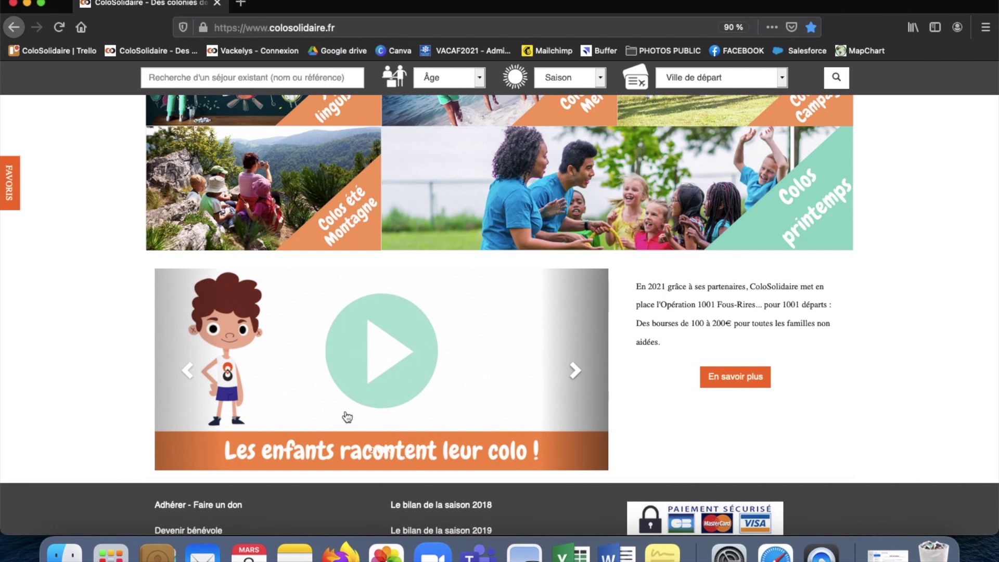
click(575, 372)
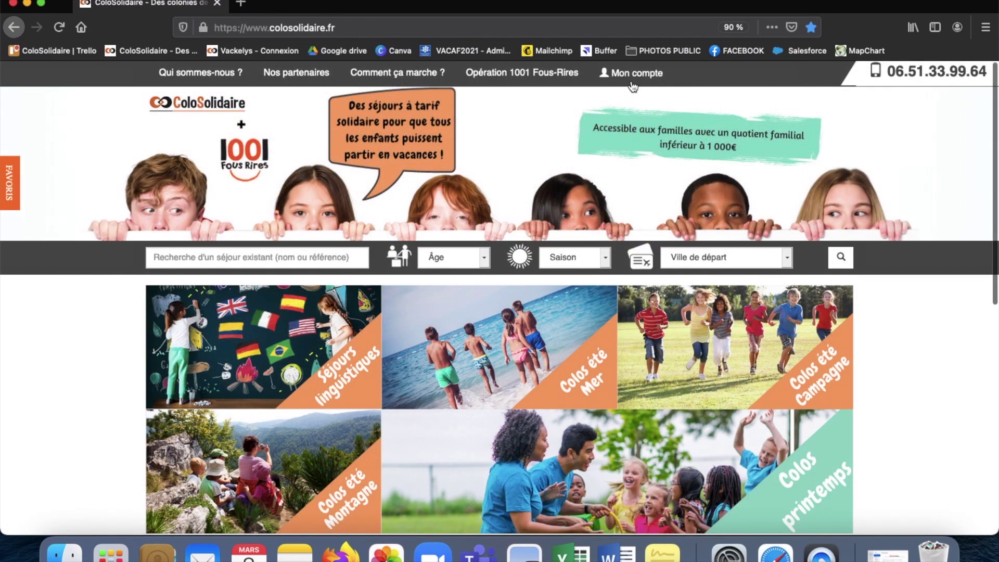
Step: Go to Mon compte and start creating a new personal account
click(625, 77)
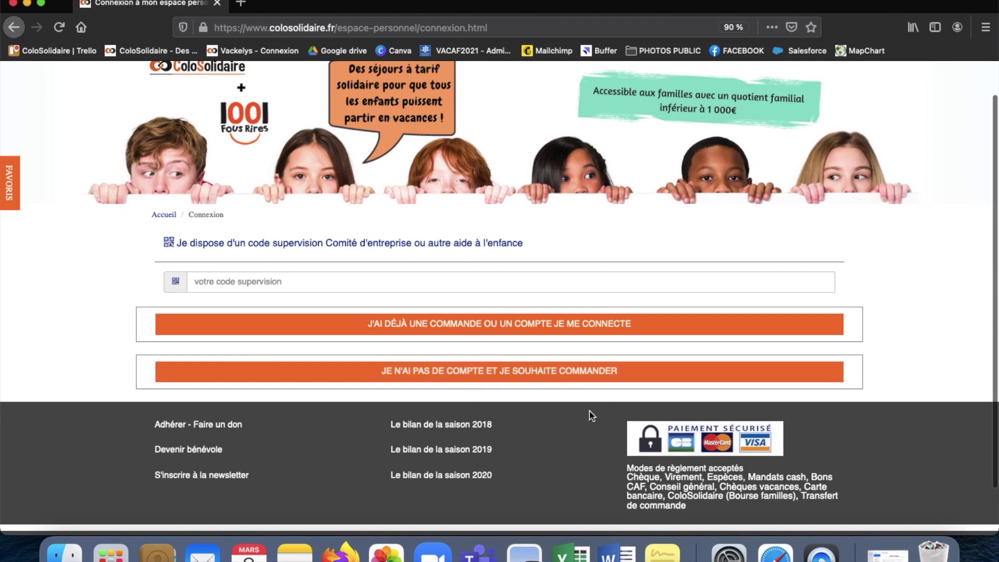
click(572, 370)
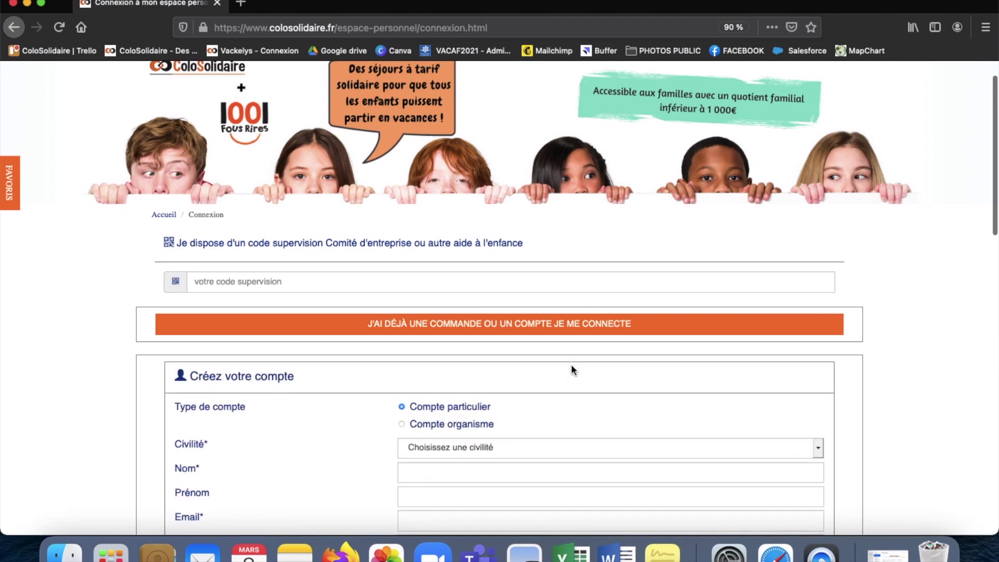
scroll(571, 370, down, 3)
scroll(572, 366, down, 2)
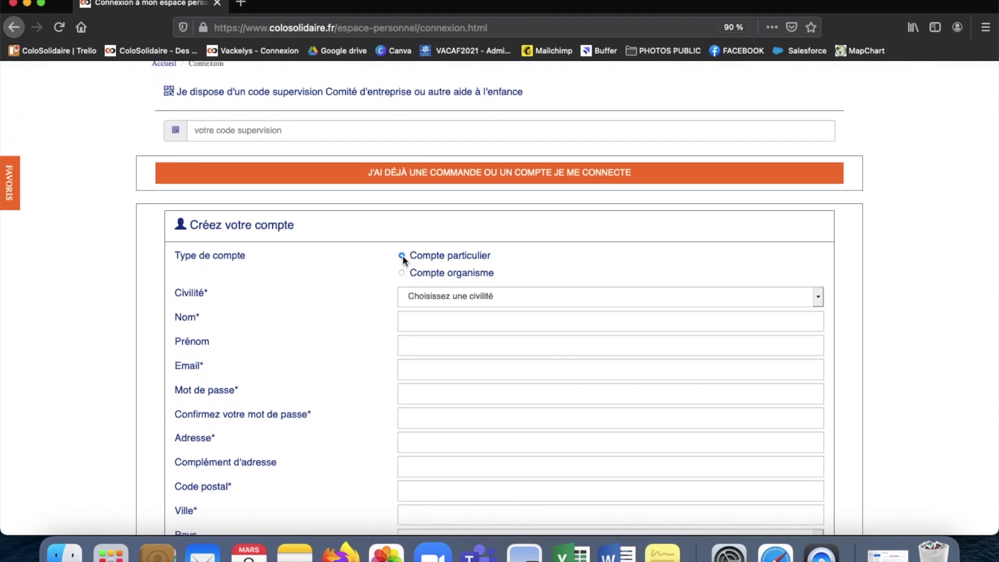
scroll(452, 335, down, 2)
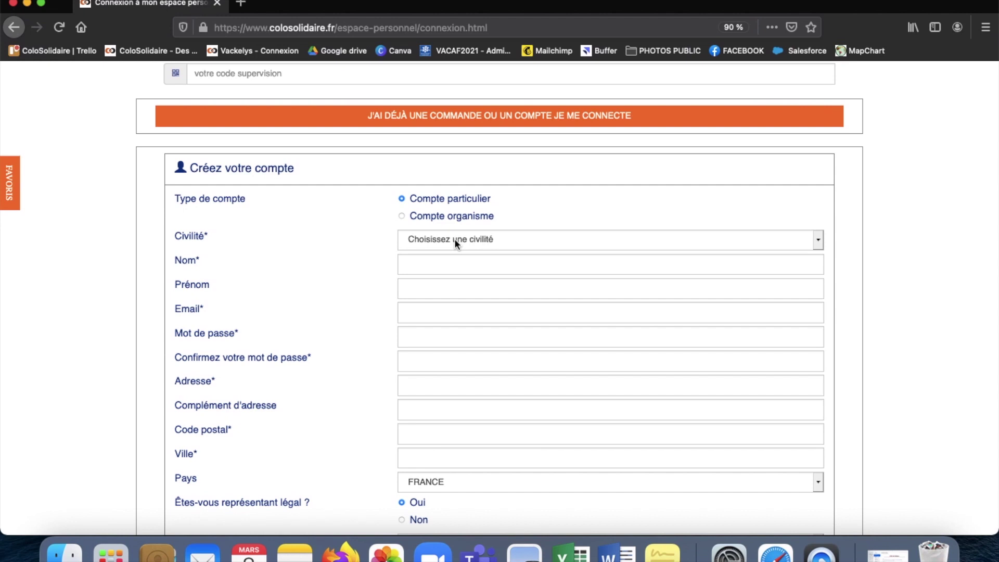
Step: Choose Mme as civility and enter last name, first name, e-mail and password twice
click(455, 238)
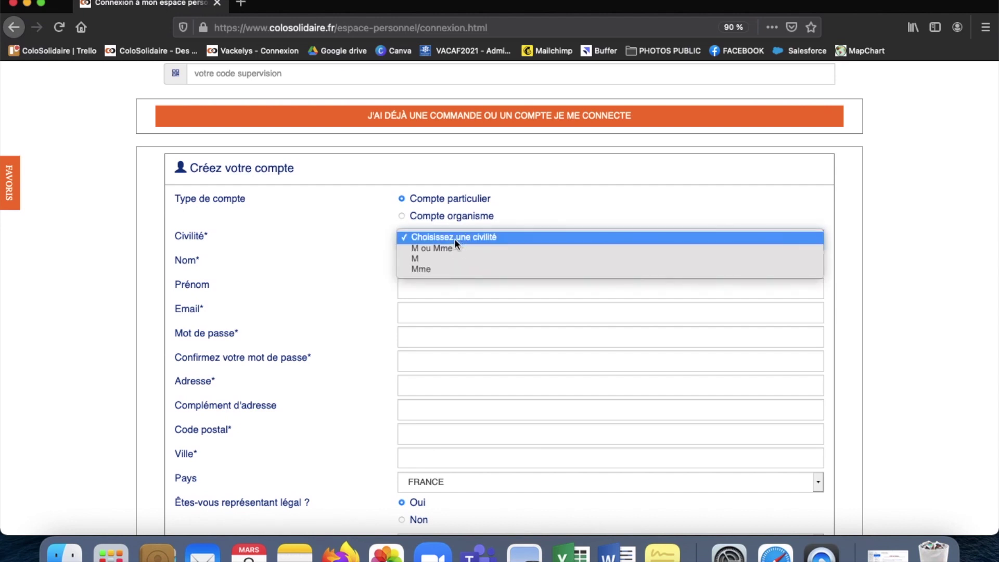
click(455, 270)
click(455, 268)
text(nom)
key(Tab)
text(prénom)
key(Tab)
text(nom@email.com)
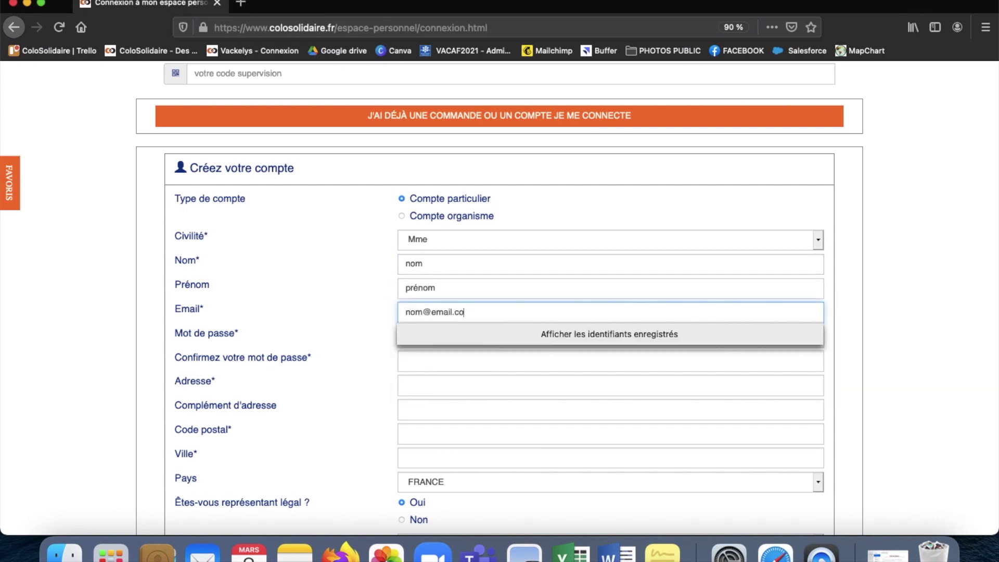
click(560, 357)
text(********)
key(Tab)
text(****)
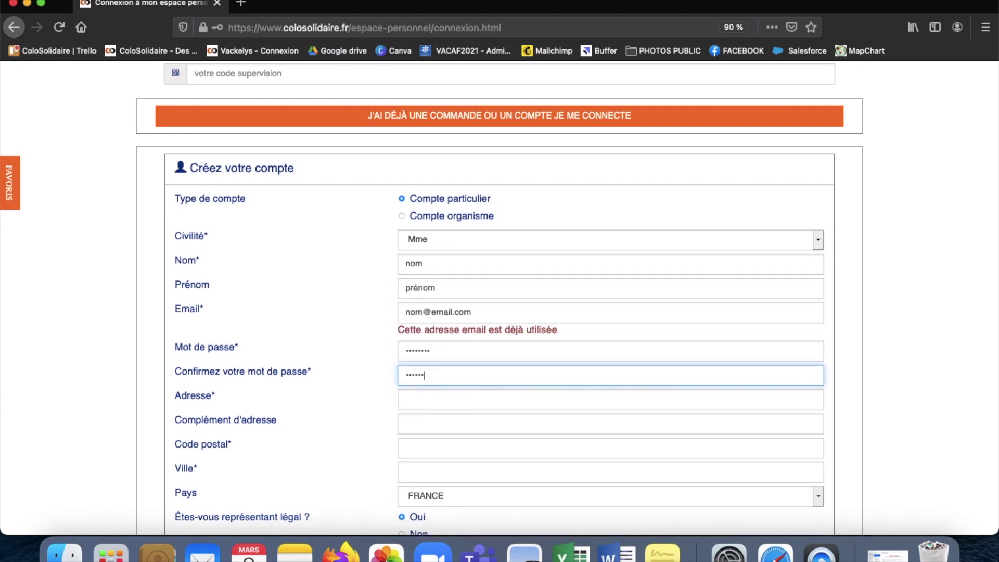
Step: Fill in the street address, Bordeaux postcode, and mobile number with 0033 dialling code
scroll(532, 426, down, 3)
click(503, 352)
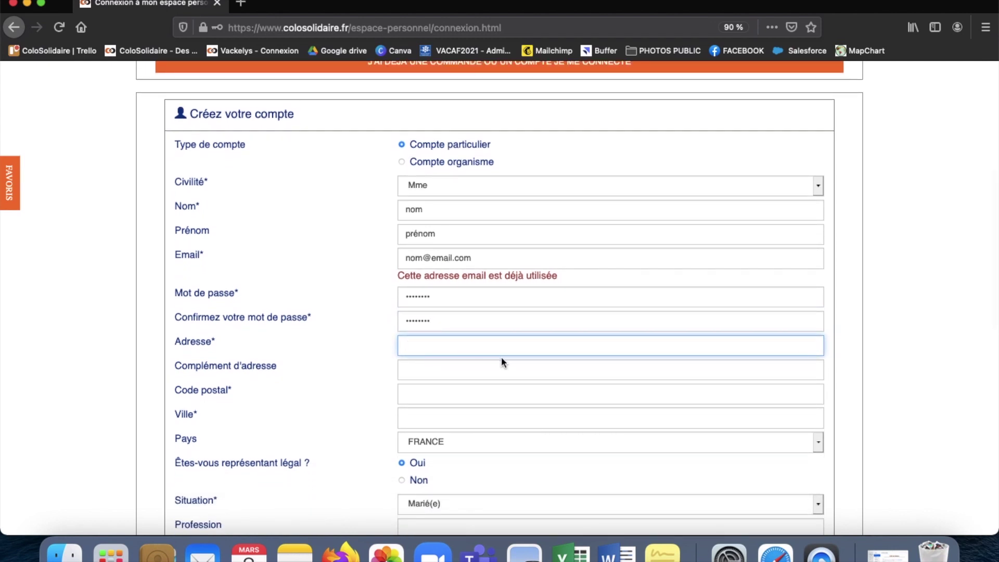
text(44 5)
scroll(484, 377, down, 2)
click(471, 342)
text(33000)
key(Tab)
scroll(503, 330, down, 5)
scroll(503, 330, down, 3)
click(453, 285)
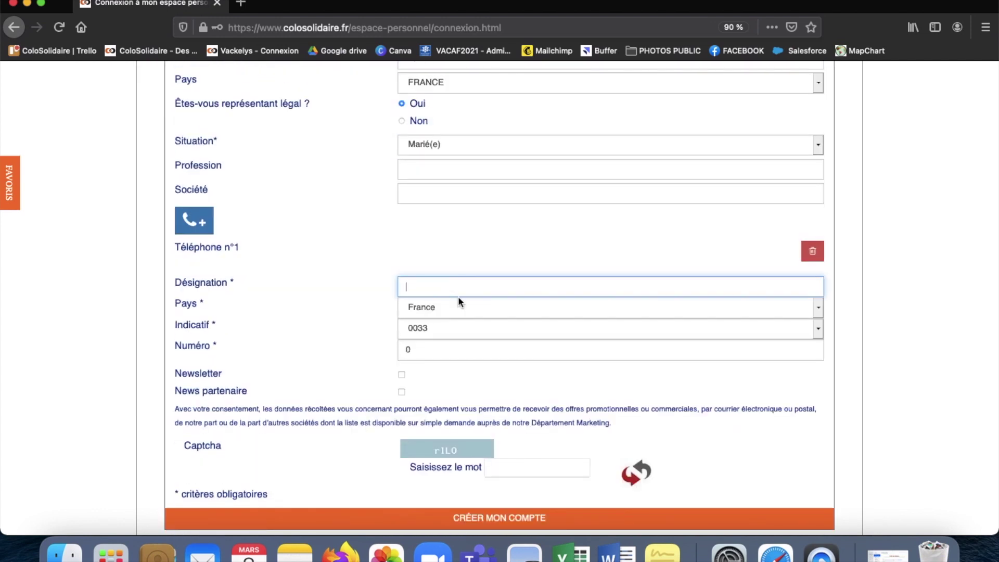
text(numéro portable)
click(451, 323)
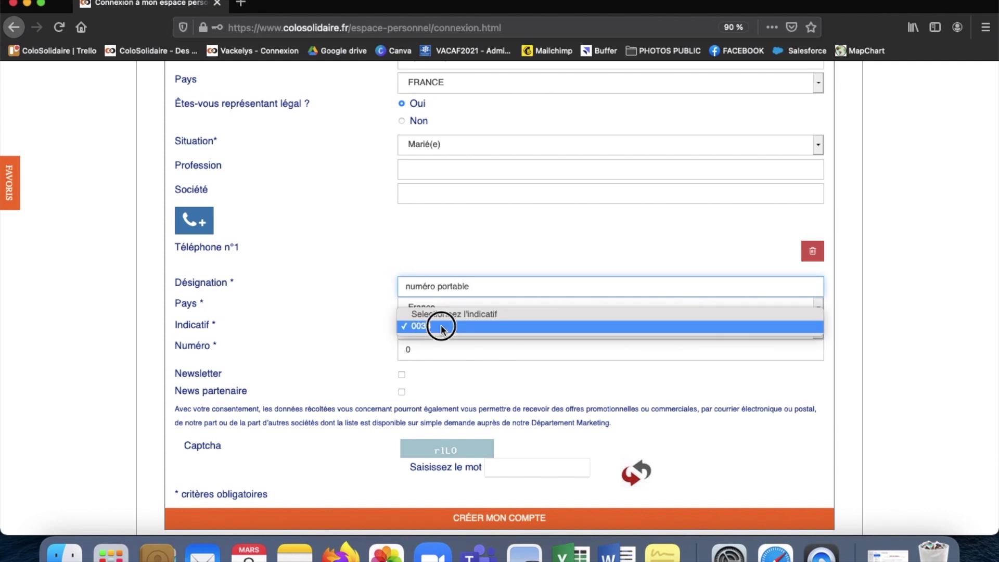
click(442, 325)
click(442, 351)
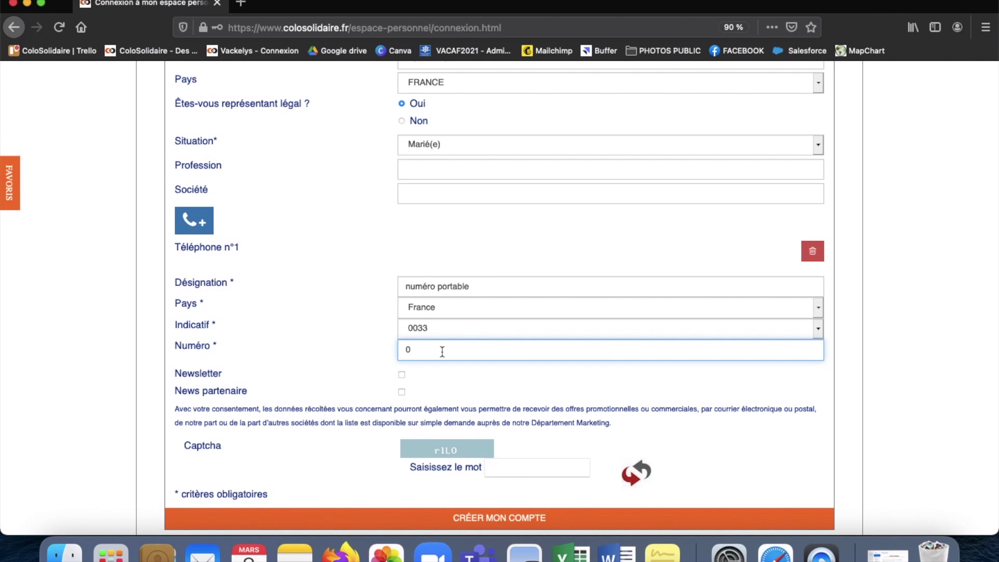
Step: Answer the captcha, correcting the first attempt, and submit the account creation form
scroll(435, 401, down, 2)
click(536, 425)
text(rIL0)
click(551, 406)
scroll(511, 285, down, 2)
key(BackSpace)
key(BackSpace)
key(BackSpace)
key(BackSpace)
text(rXDj)
scroll(509, 364, up, 2)
click(507, 403)
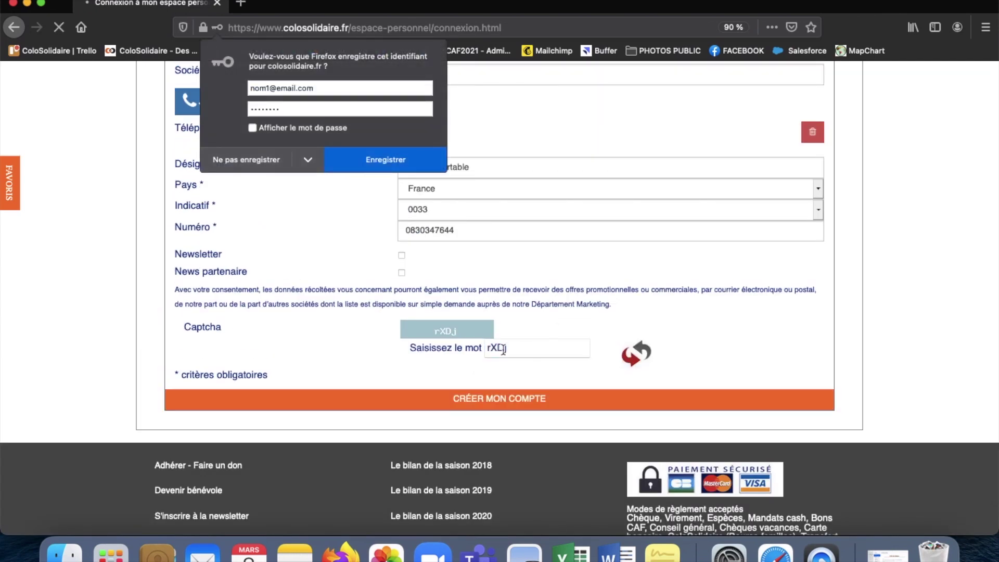
Step: Decline saving the login, dismiss the phone-only booking notice, and return home via the logo
click(252, 159)
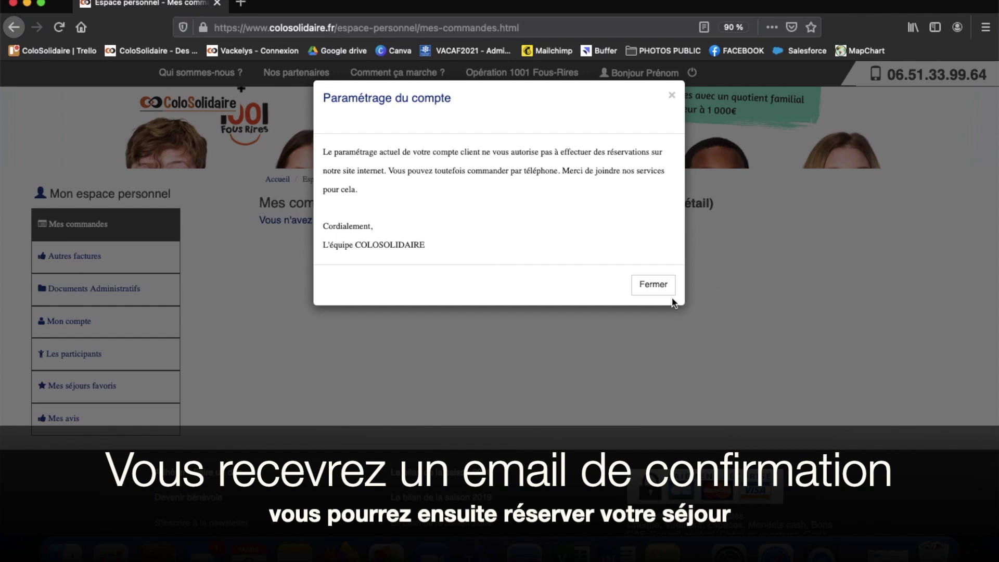
click(656, 285)
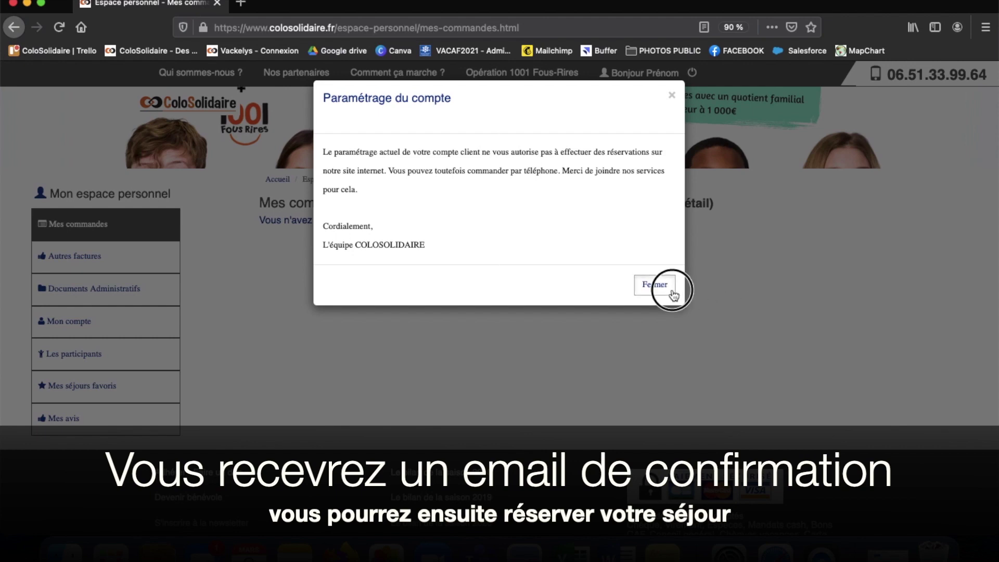
click(154, 106)
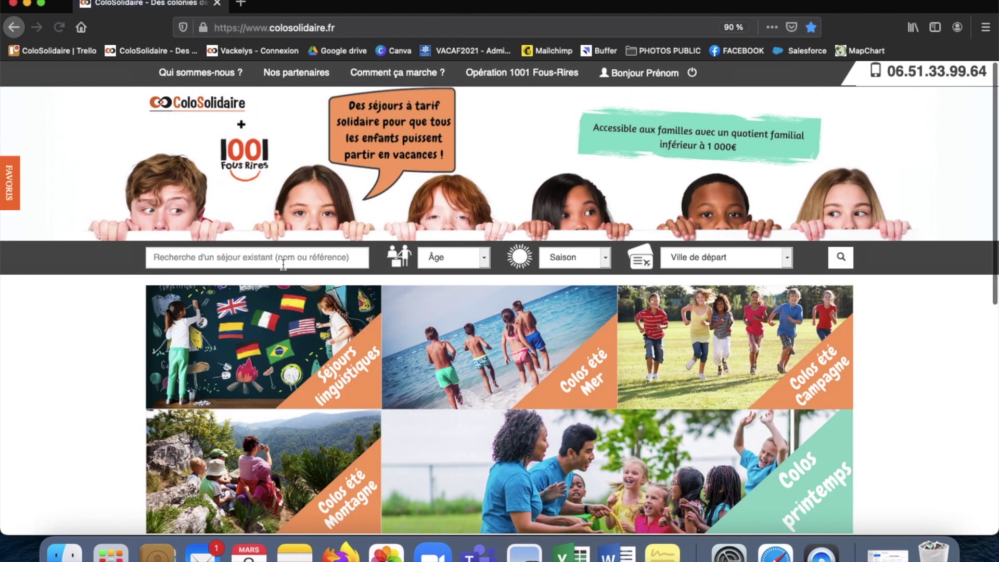
Step: Look through the age, season and departure-city filters unset, then select the existing-stay search field
scroll(284, 265, down, 3)
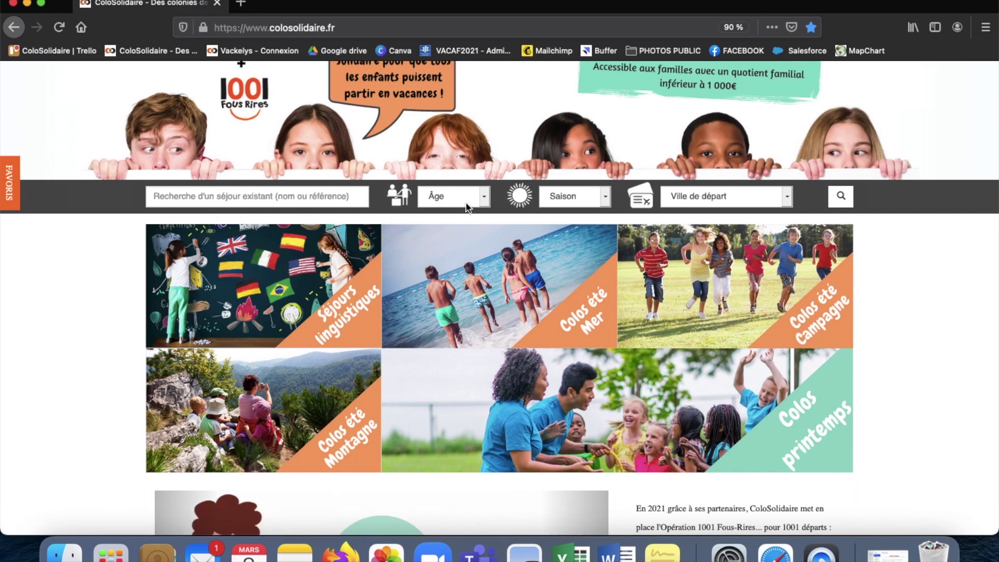
click(483, 197)
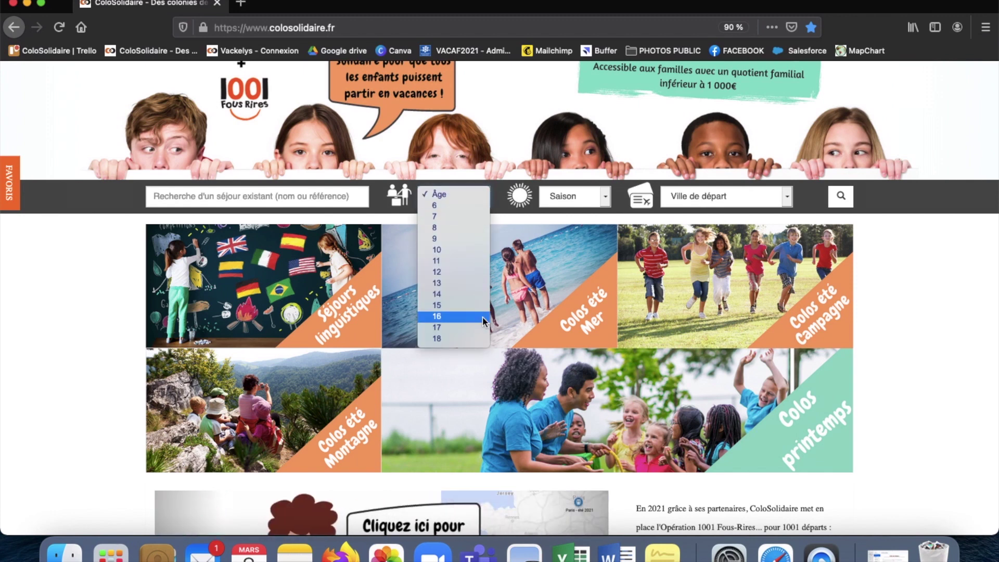
click(575, 201)
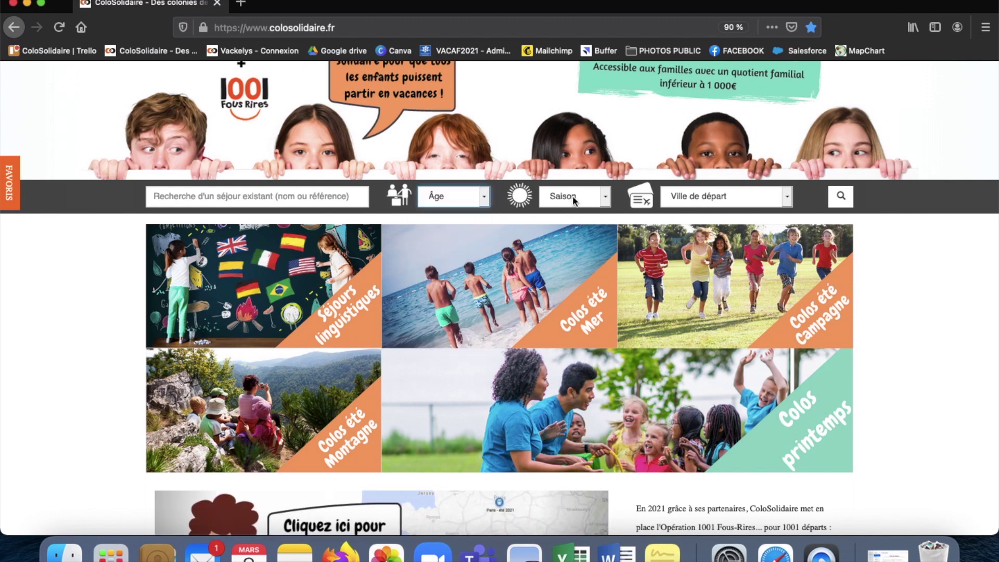
click(604, 201)
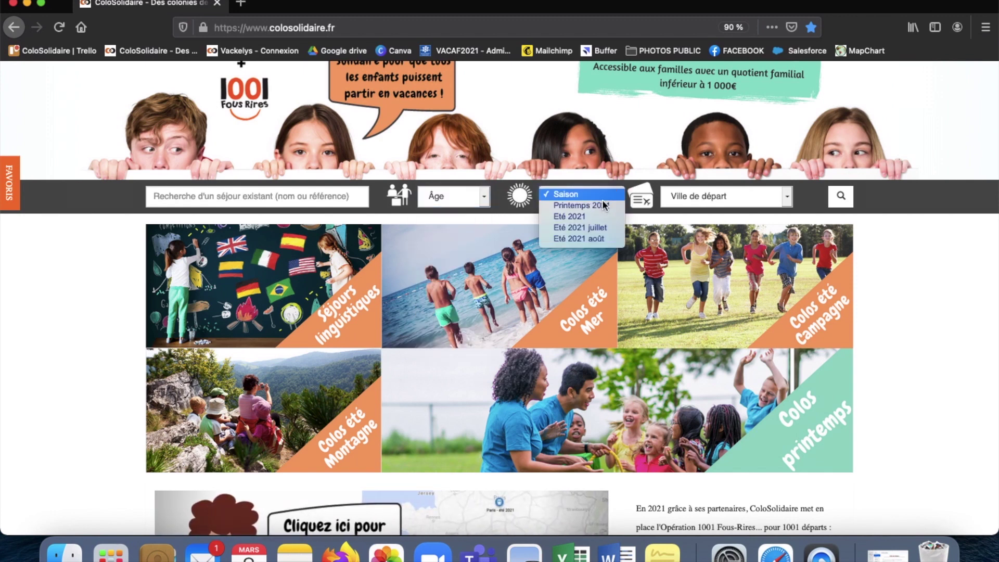
click(717, 207)
click(742, 201)
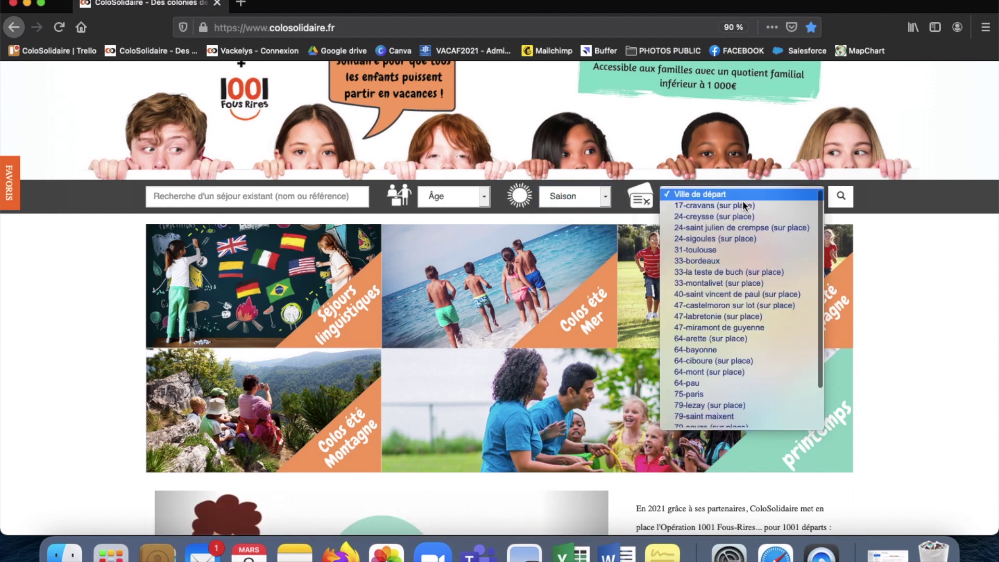
scroll(746, 301, down, 2)
scroll(746, 302, up, 2)
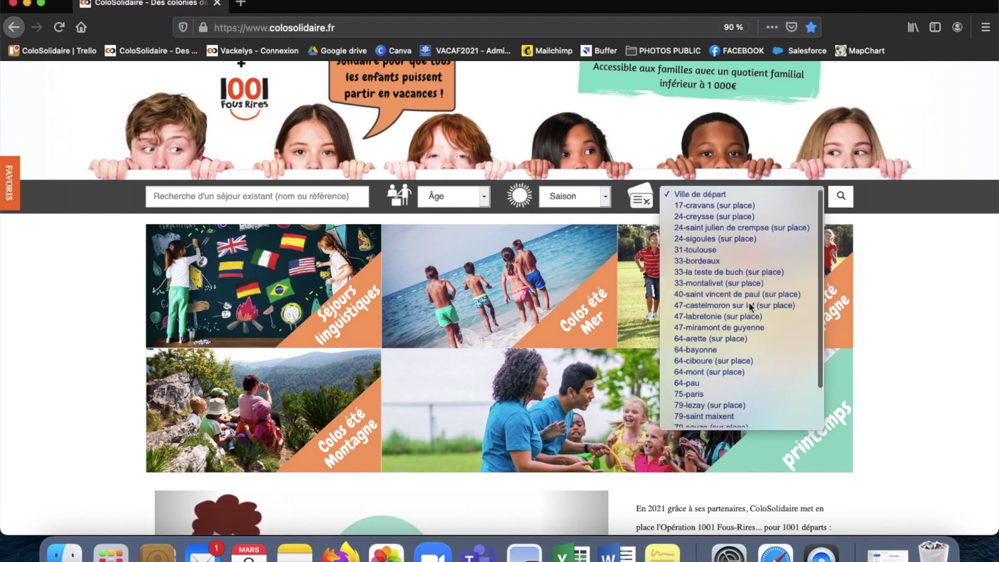
click(909, 300)
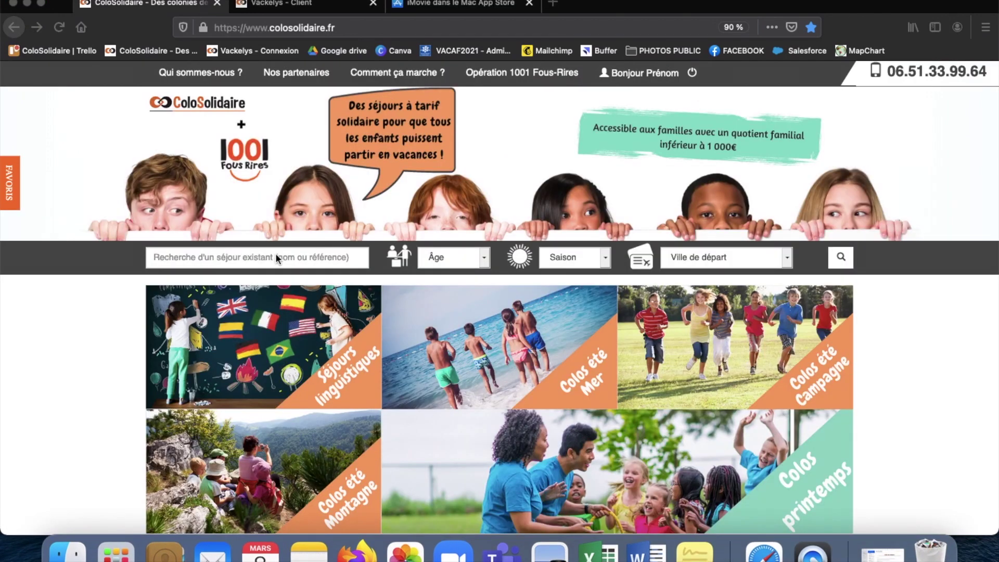
click(277, 255)
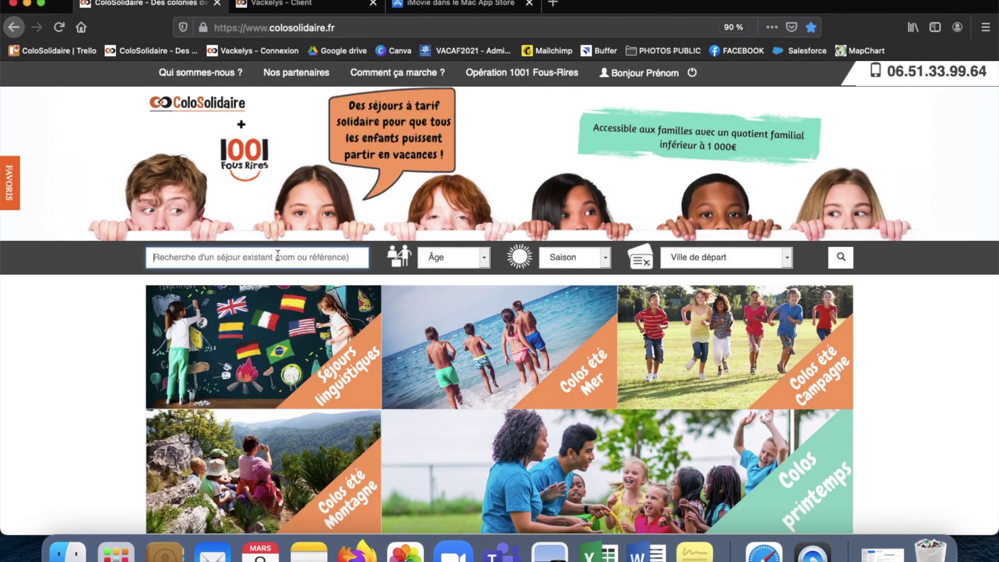
Step: Search for TEST and open the 'test colosolidaire séjour 21' stay
text(TEST)
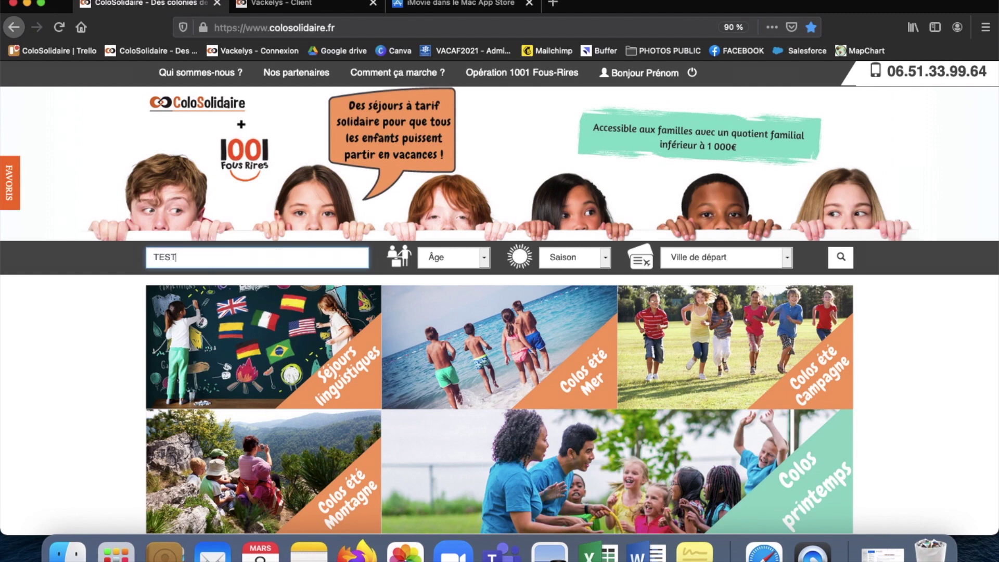
key(Return)
scroll(280, 268, down, 3)
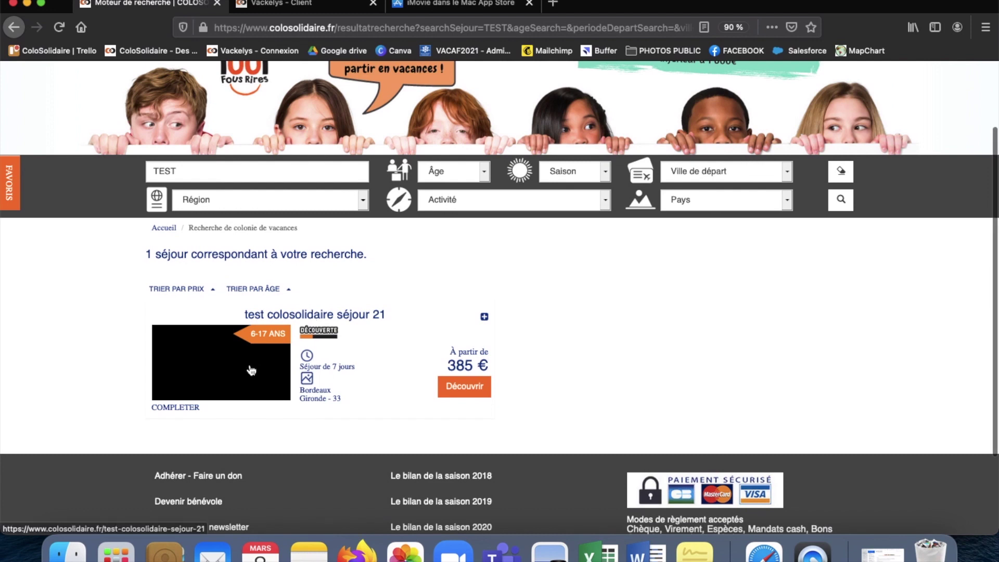
click(471, 388)
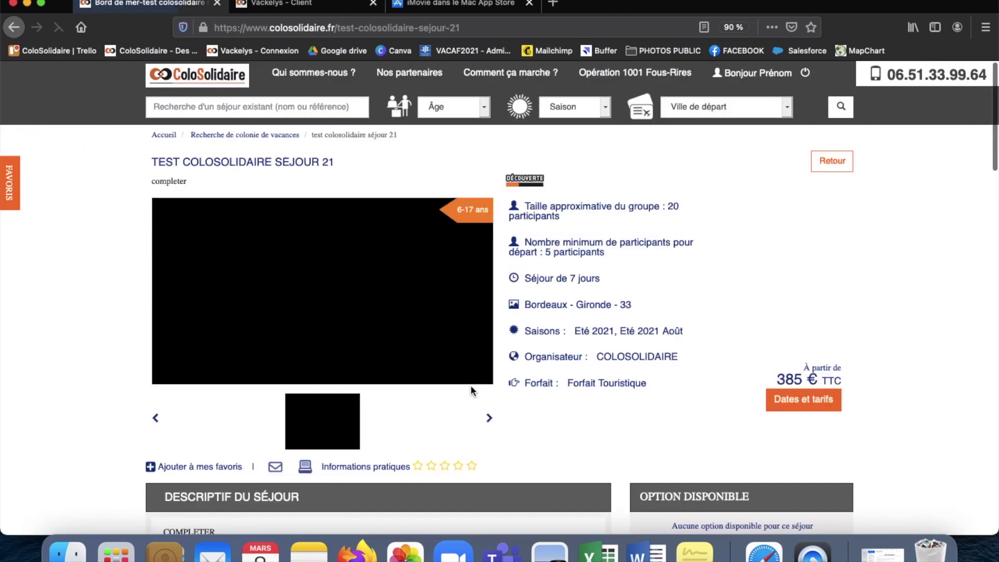
Step: Show its dates and prices: 7-day departure 15 August 2021 from Bordeaux at 385 €
scroll(492, 340, down, 5)
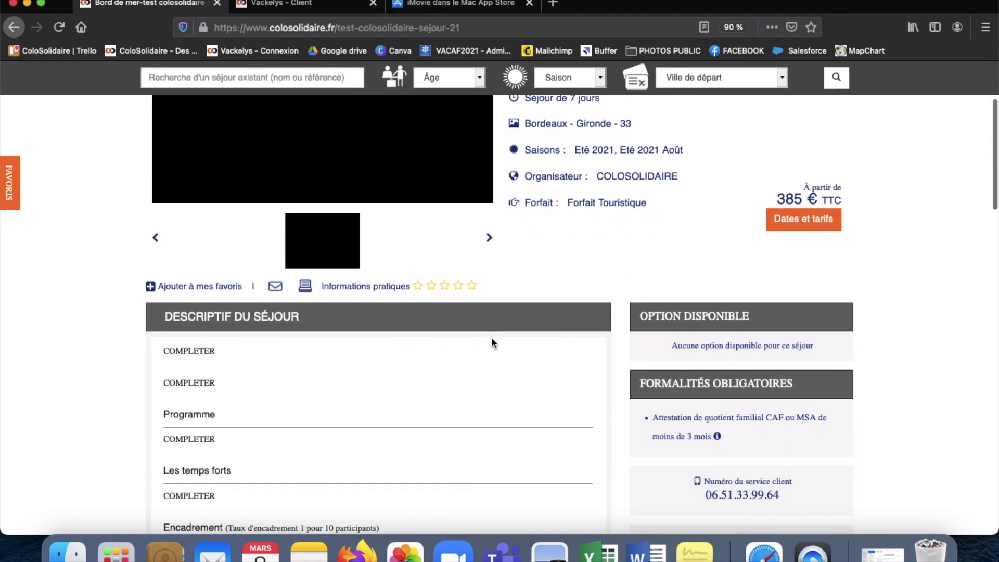
scroll(493, 342, down, 15)
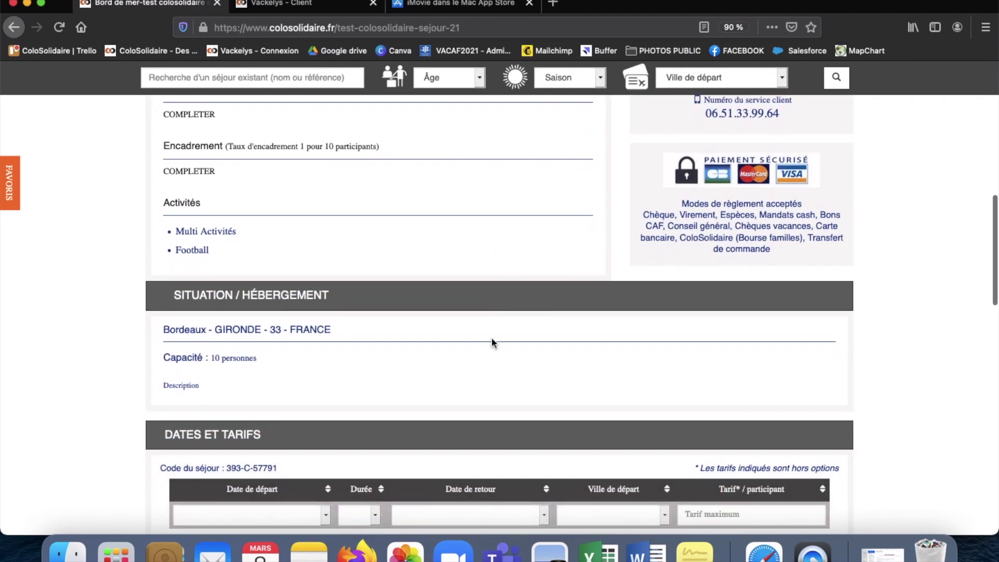
scroll(491, 339, down, 5)
scroll(492, 339, up, 15)
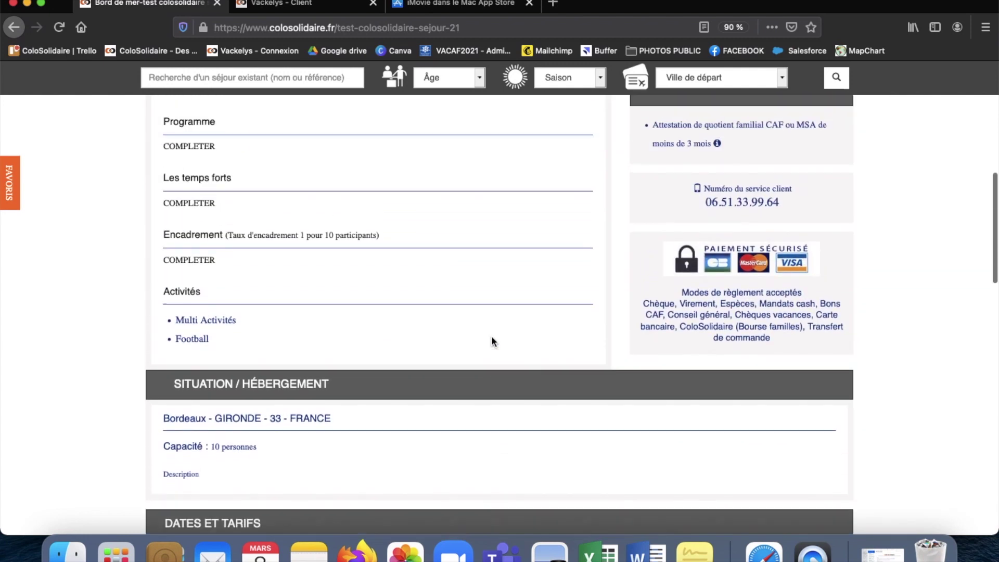
scroll(492, 336, up, 10)
click(806, 408)
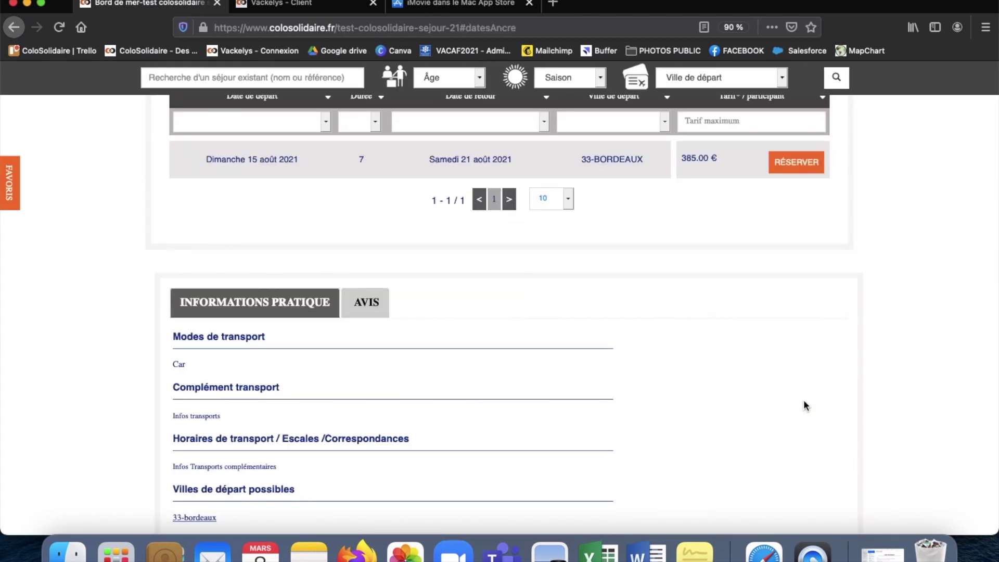
Step: Book the 15 August departure and accept the pre-filled parent identity details
click(798, 164)
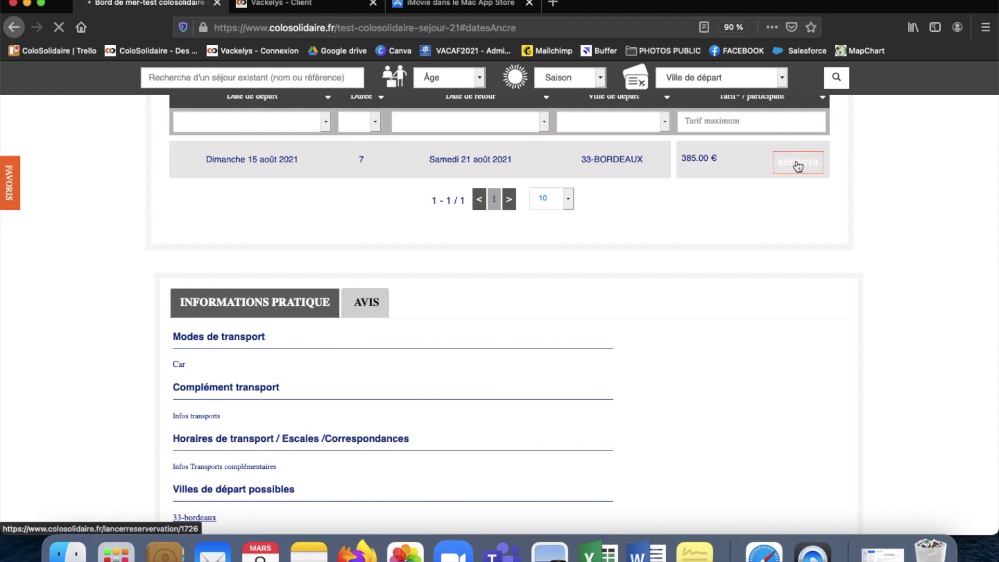
scroll(718, 348, down, 2)
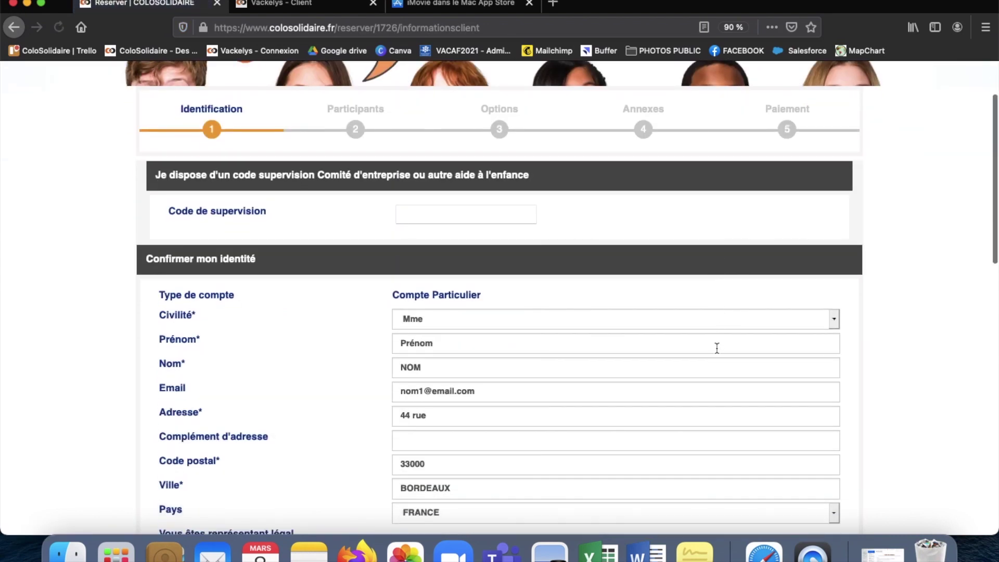
scroll(718, 348, down, 5)
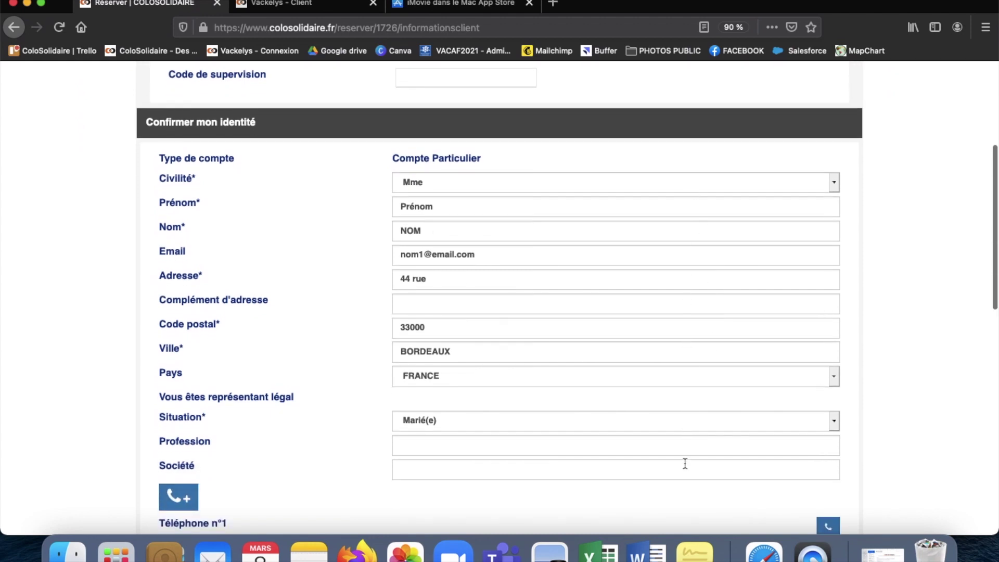
scroll(685, 464, down, 6)
scroll(685, 463, down, 5)
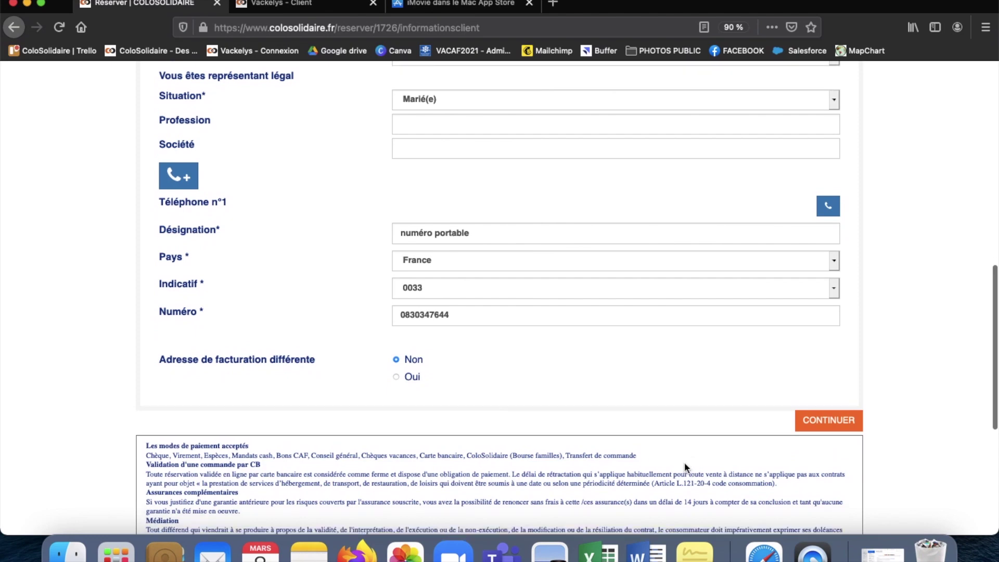
scroll(685, 462, down, 2)
click(822, 371)
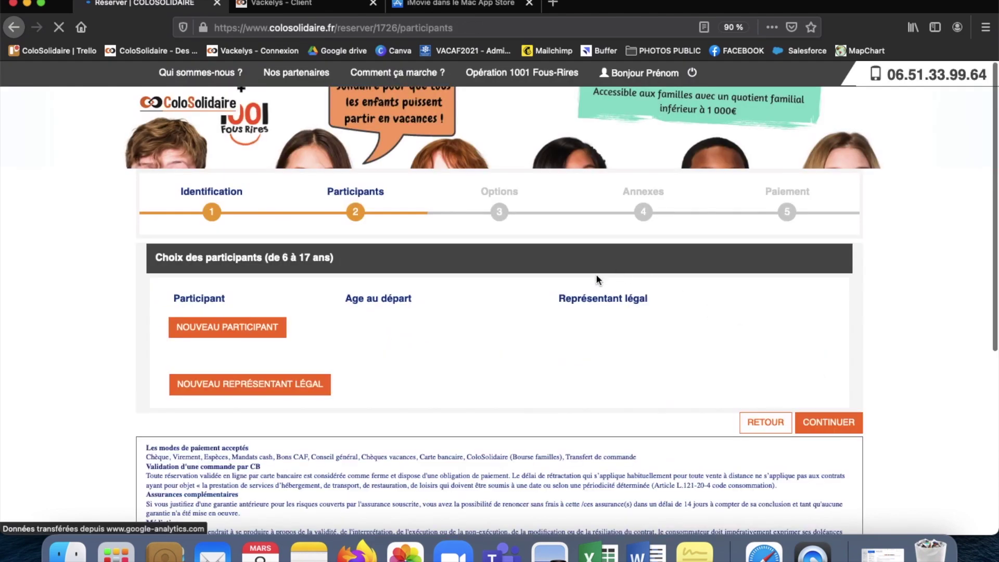
Step: Open an empty new participant form on the Participants step
scroll(364, 312, down, 3)
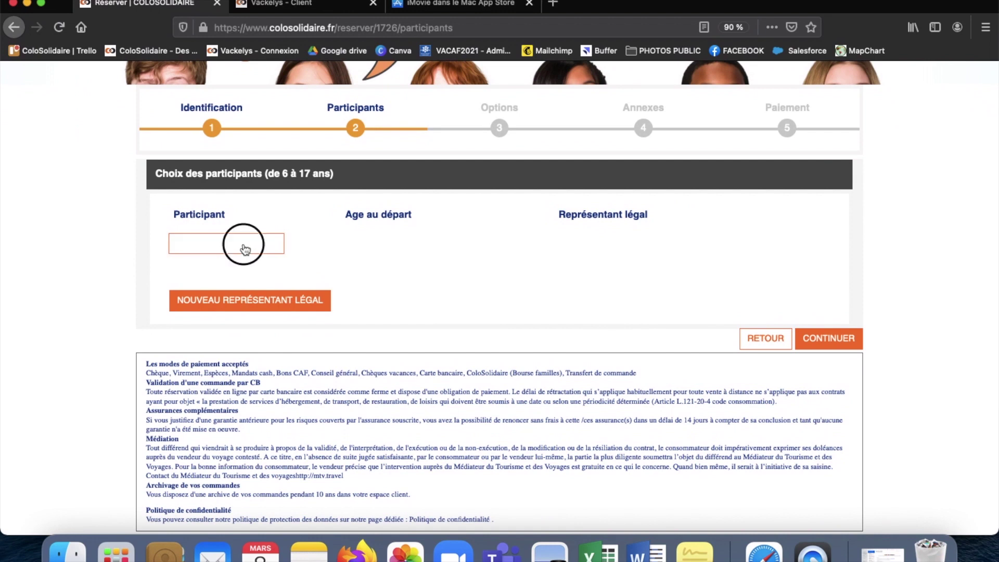
click(243, 247)
scroll(539, 264, down, 1)
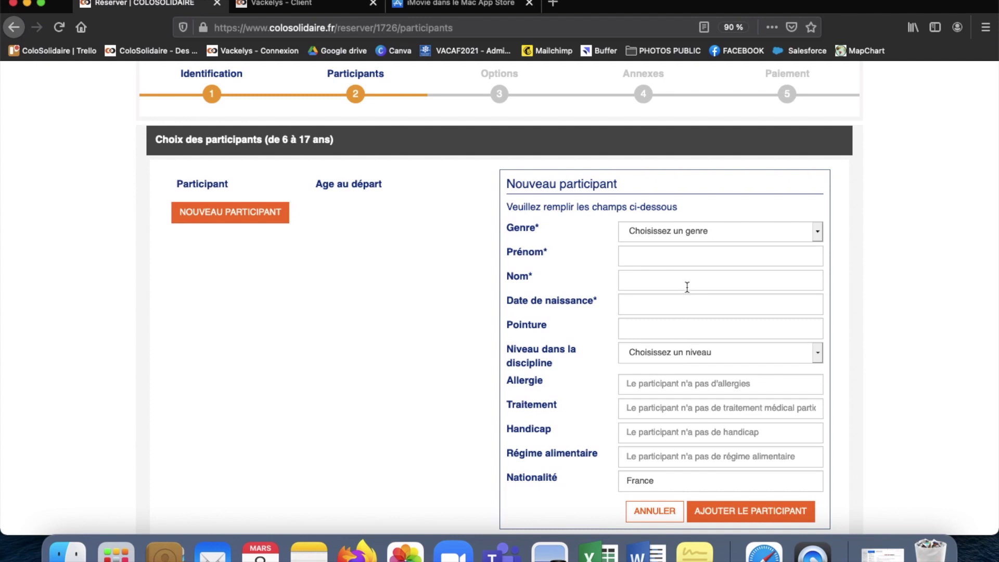
Step: Save a participant with first name, last name, birth date 08/08/2010 and Débutant level
click(720, 256)
text(PRENOM)
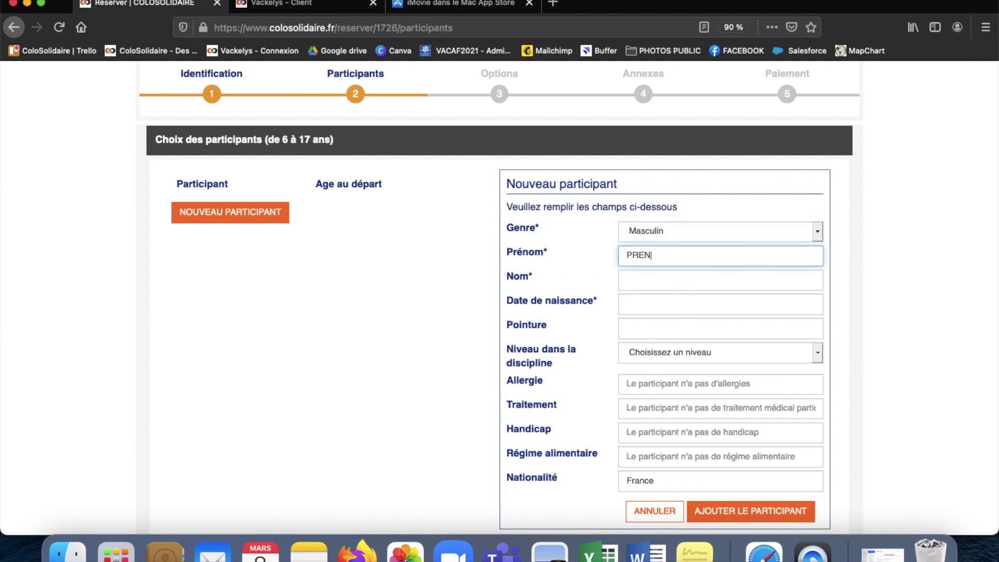
key(Tab)
text(NOM)
key(Tab)
text(08/08/2010)
scroll(688, 244, down, 3)
click(720, 176)
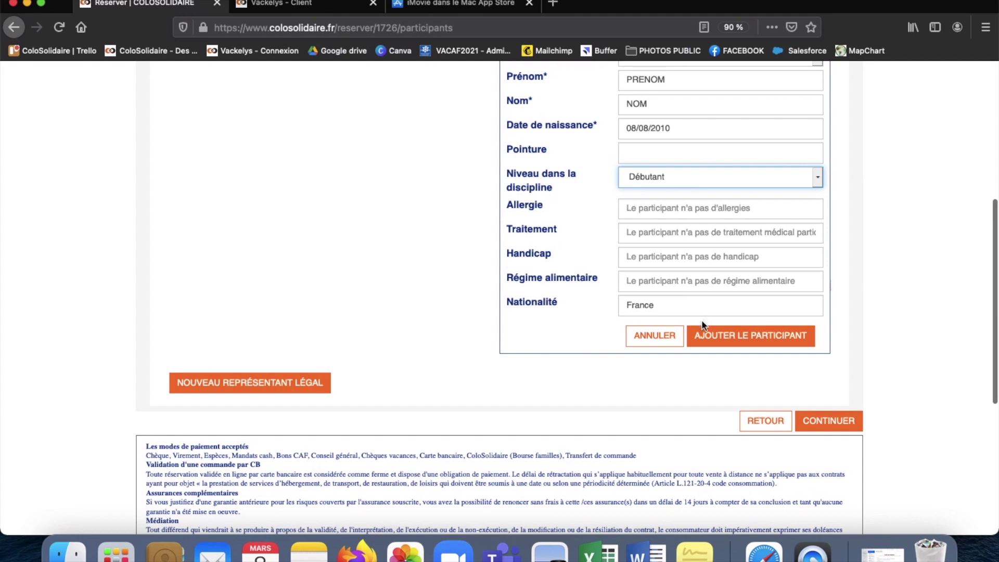
click(705, 334)
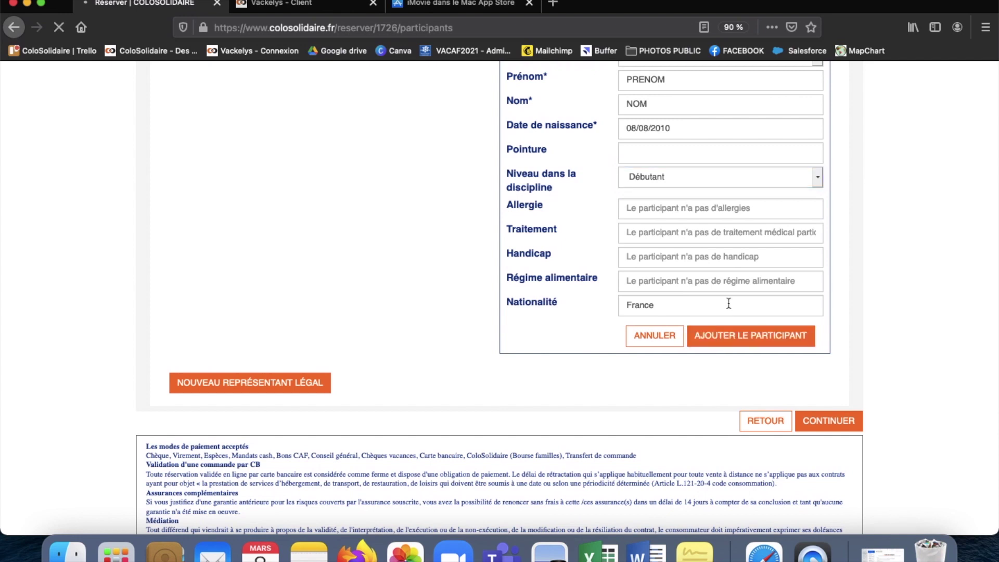
Step: Add the participant to the stay and continue to the Annexes step
scroll(714, 354, down, 1)
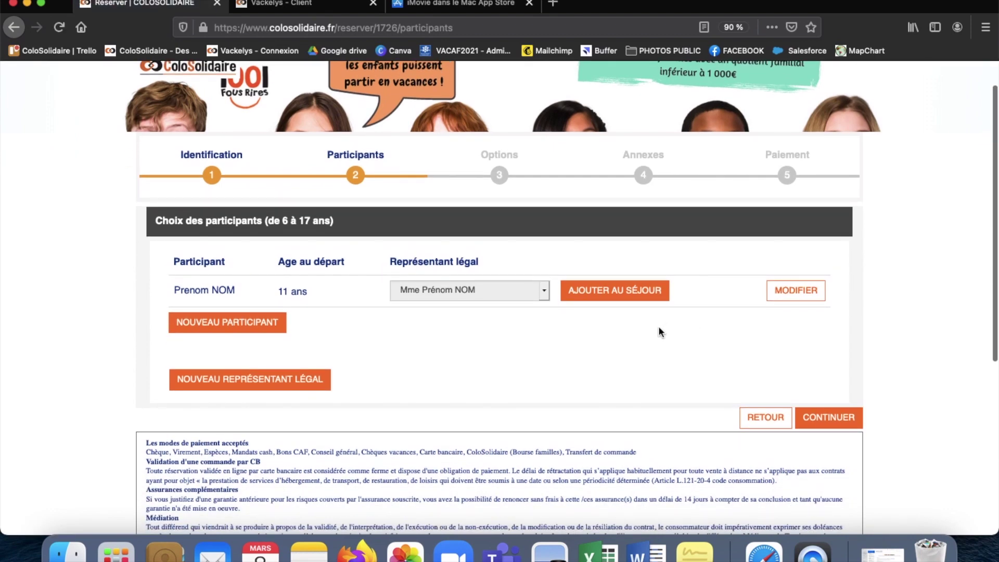
click(624, 295)
click(833, 417)
click(833, 417)
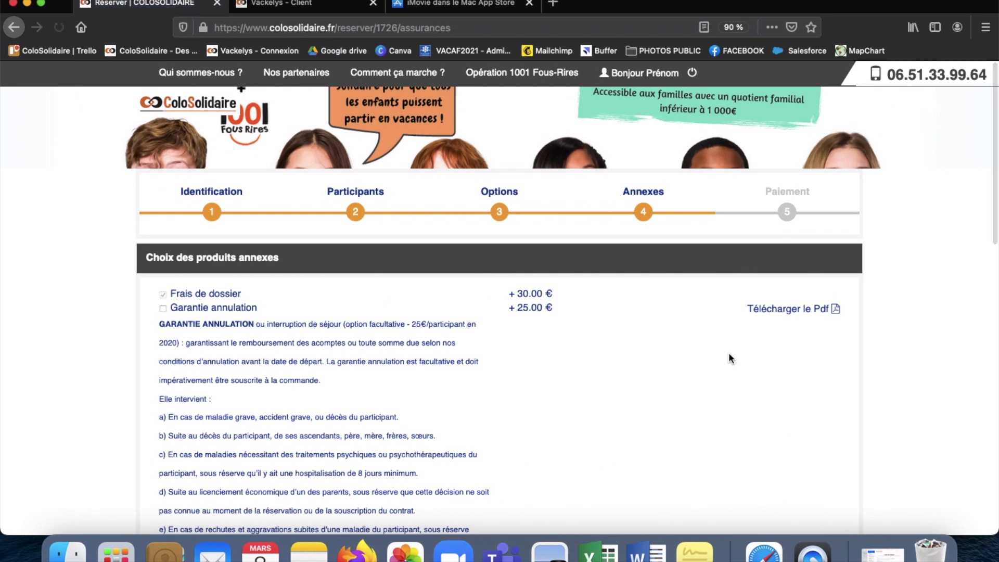
Step: Skip the 25 € cancellation guarantee and continue to the 425.00 € booking summary
scroll(713, 373, down, 3)
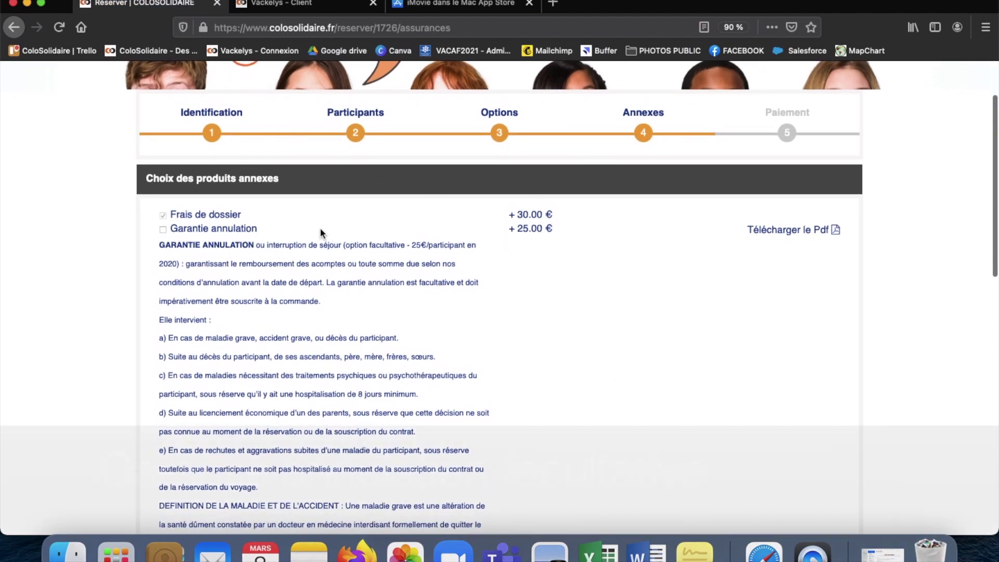
scroll(320, 227, down, 3)
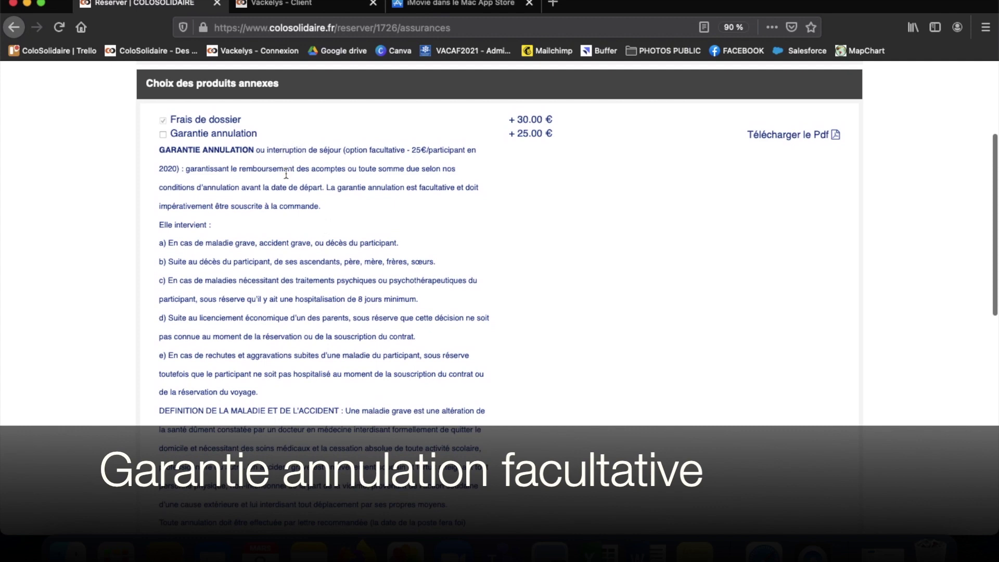
scroll(301, 345, down, 5)
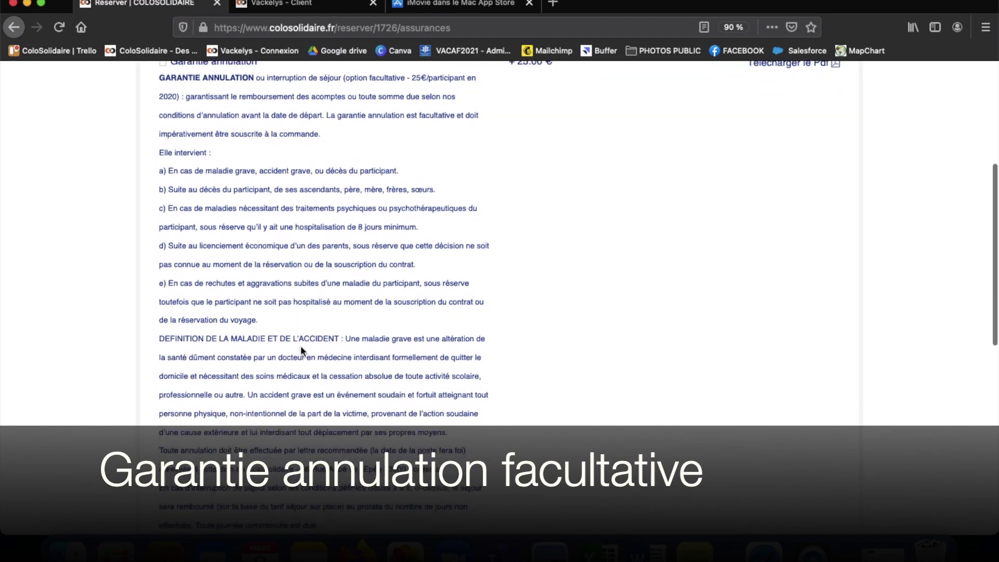
scroll(302, 346, down, 1)
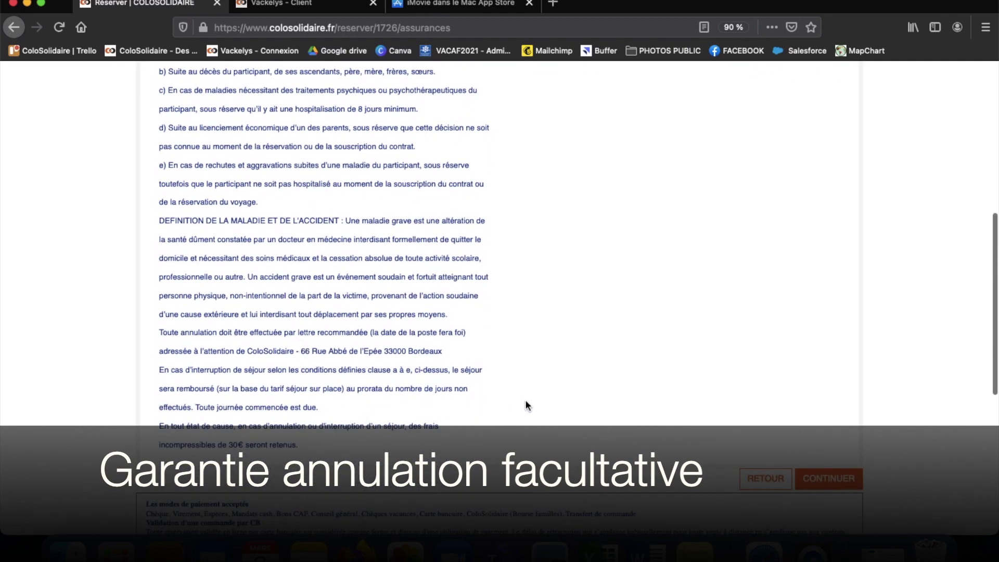
scroll(651, 310, up, 4)
scroll(651, 310, down, 5)
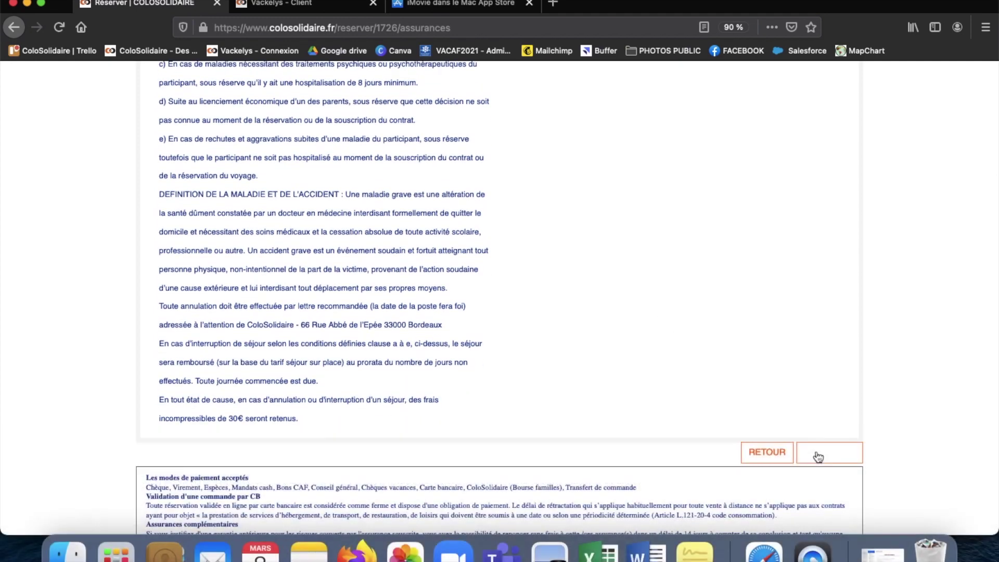
click(818, 456)
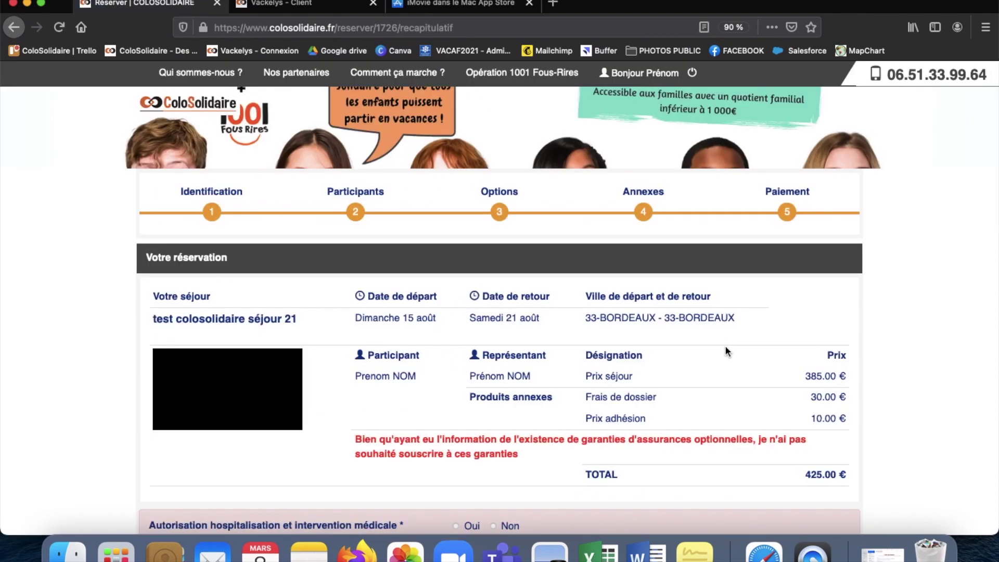
Step: Answer Oui to 'Autorisation hospitalisation et intervention médicale'
scroll(696, 341, down, 2)
scroll(698, 342, down, 2)
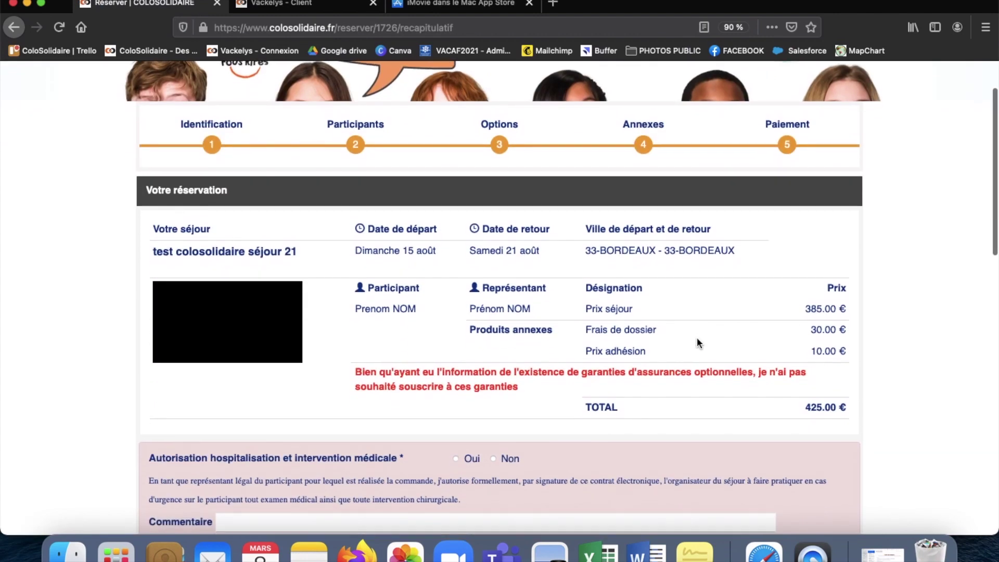
scroll(660, 361, down, 5)
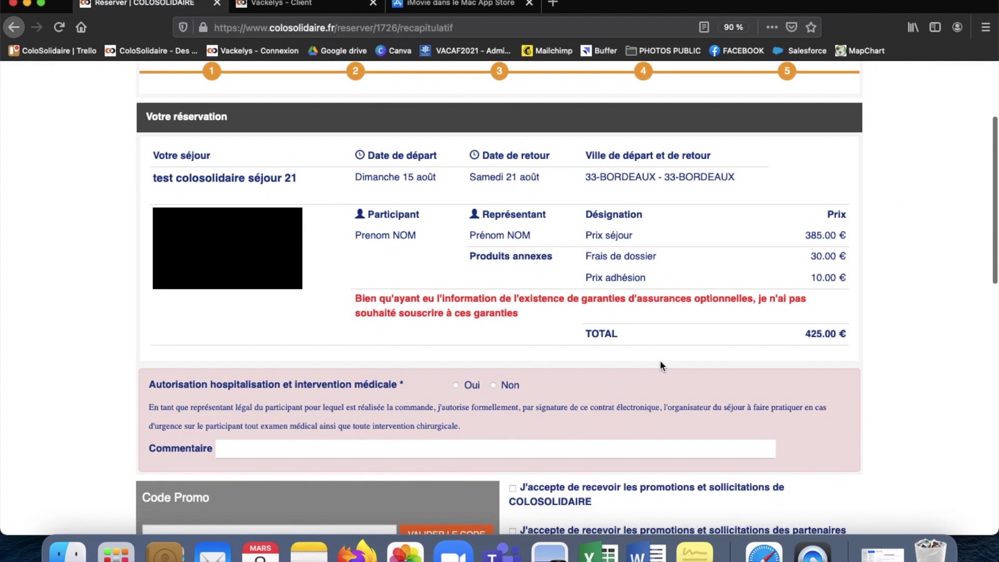
scroll(660, 366, down, 1)
scroll(660, 366, up, 2)
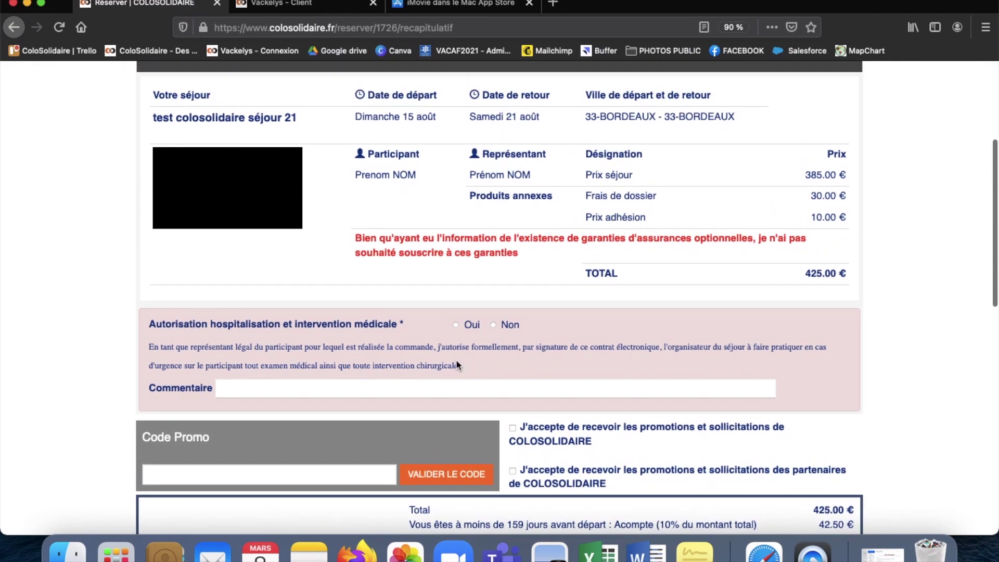
click(456, 324)
Step: Choose 'Pré réserver vos places valables 7 jours', accept the CGV, and submit with VALIDER ET RÉSERVER
scroll(458, 318, down, 1)
scroll(456, 310, down, 8)
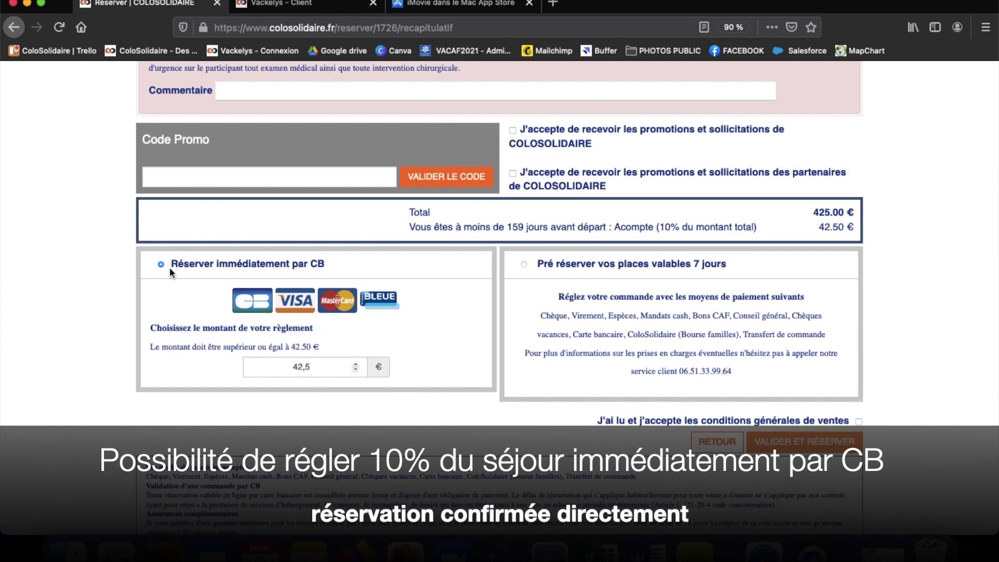
drag(170, 263, 328, 266)
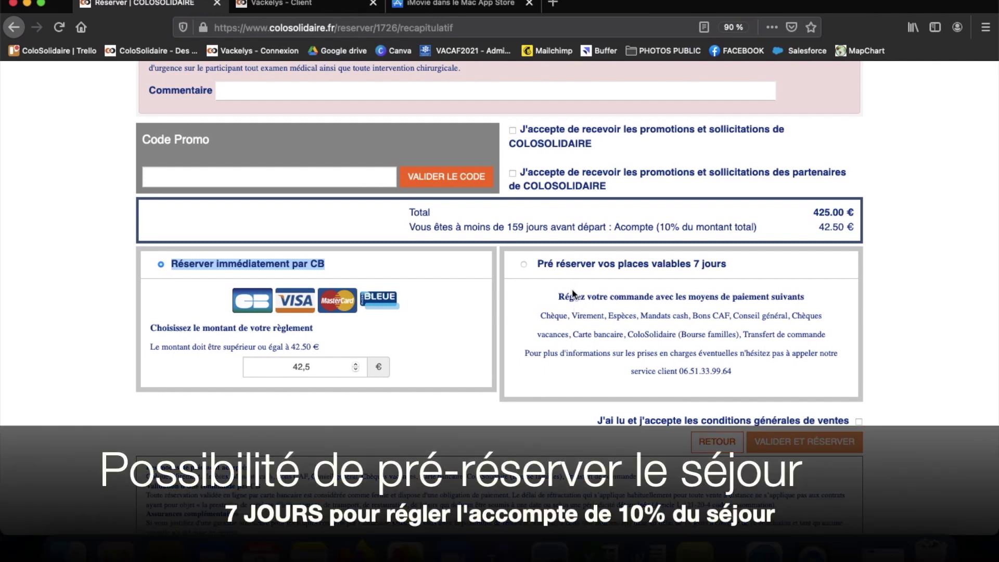
click(525, 264)
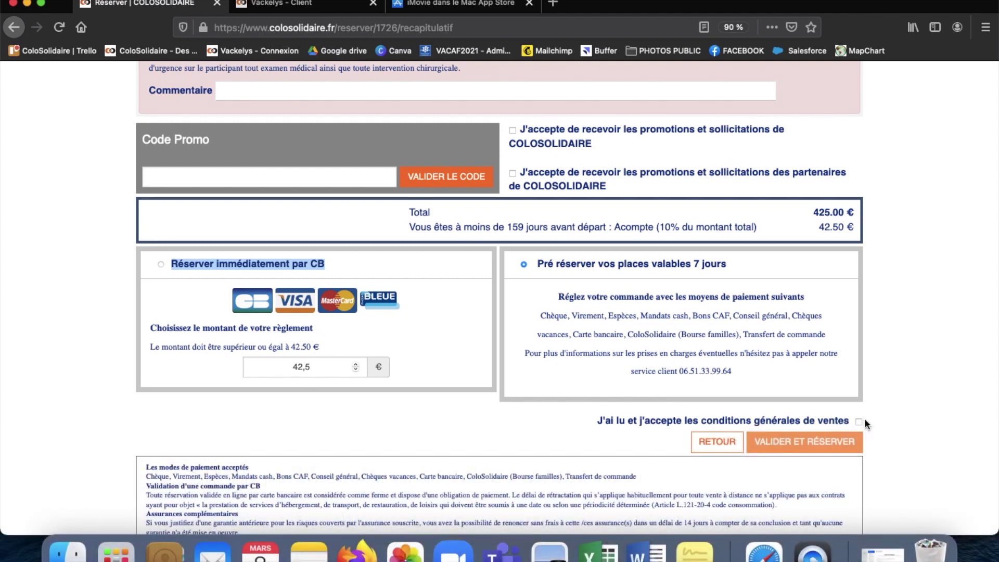
click(859, 421)
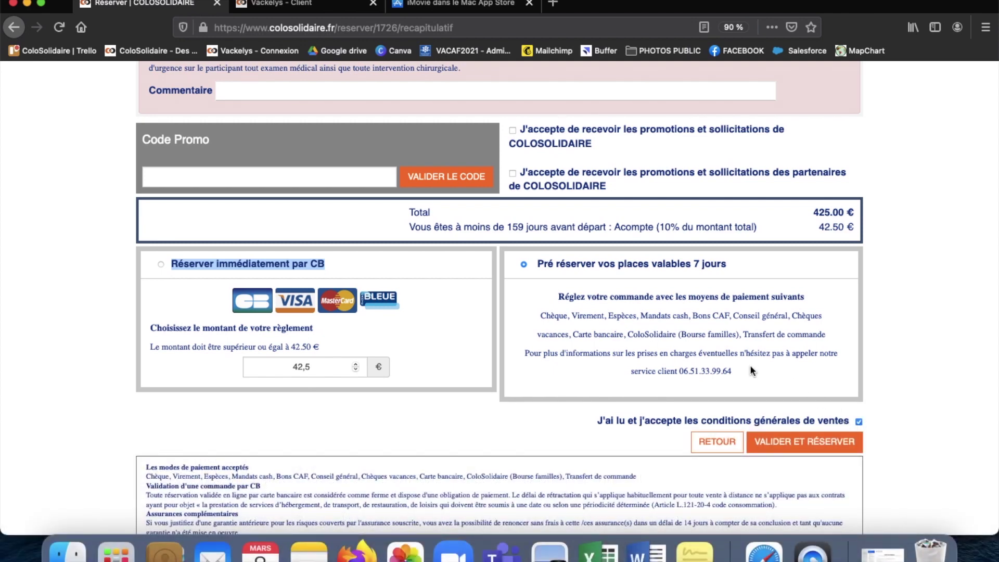
scroll(750, 371, down, 1)
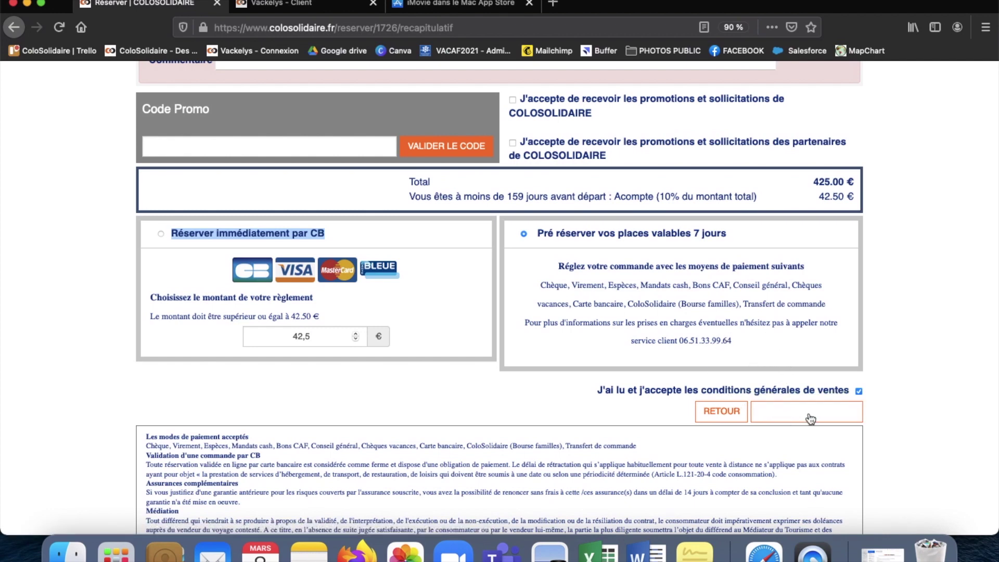
click(848, 414)
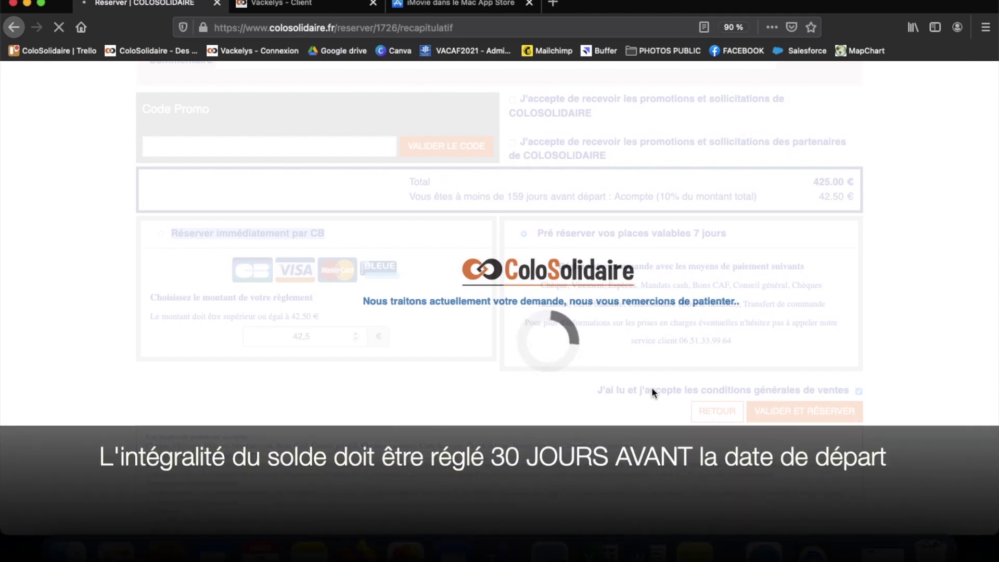
Step: Scroll down through the order confirmation page to review the registered order
scroll(653, 388, down, 2)
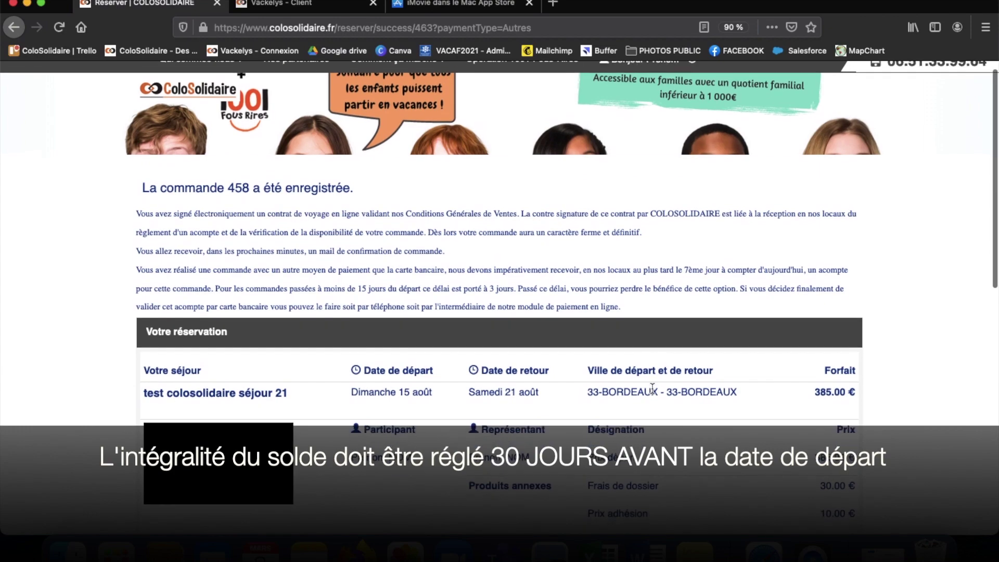
scroll(653, 389, down, 4)
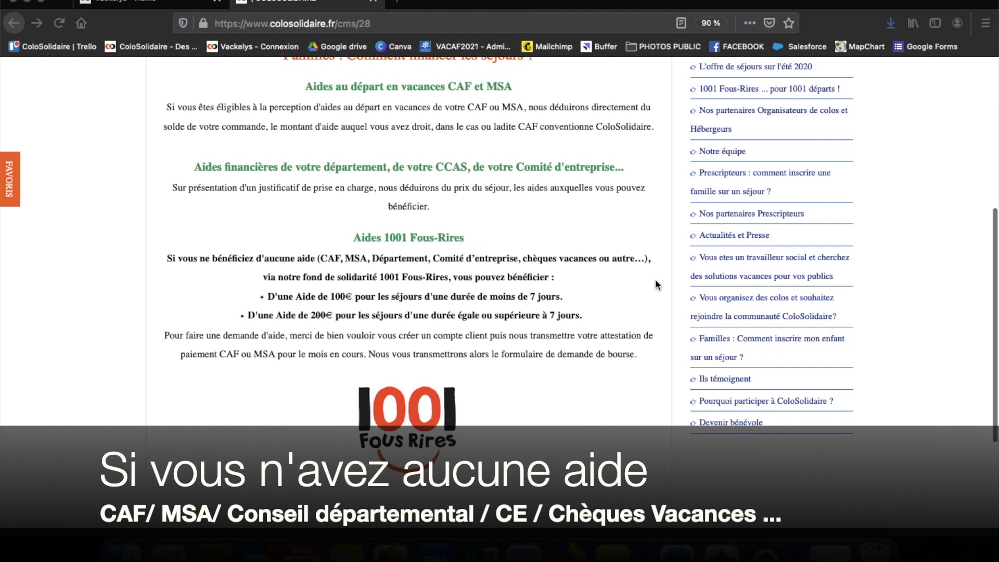
scroll(655, 279, up, 1)
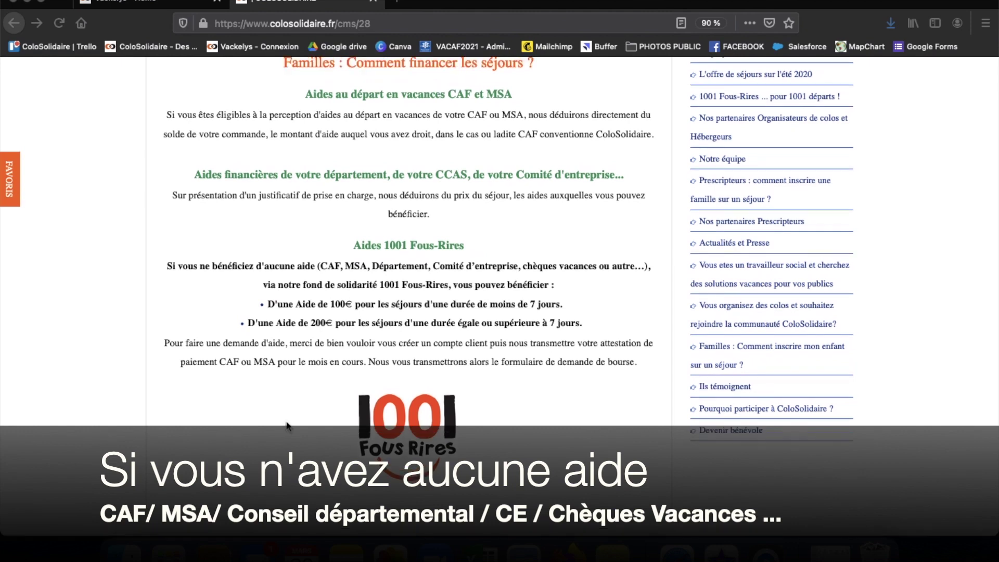
click(270, 305)
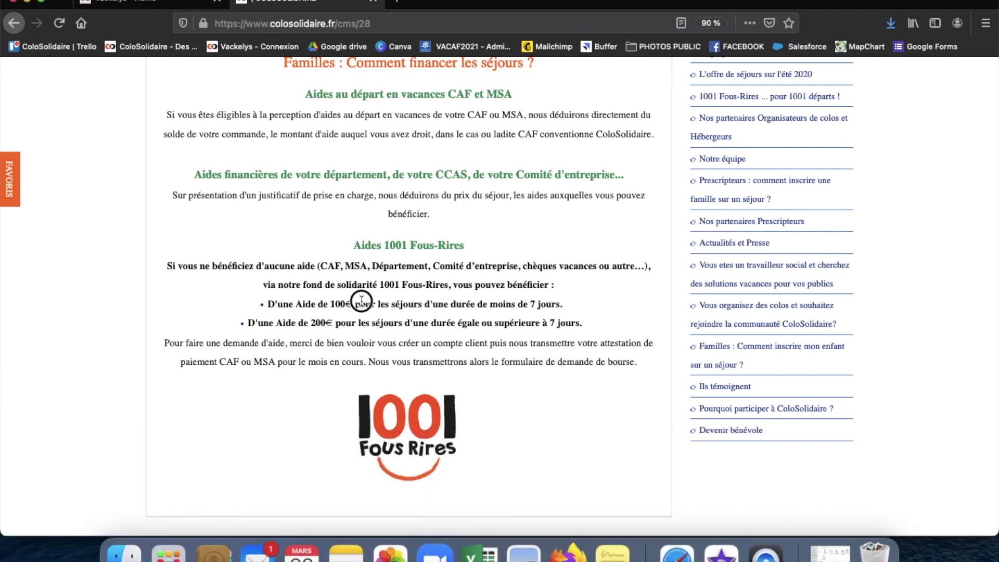
drag(359, 310, 560, 309)
drag(250, 323, 589, 324)
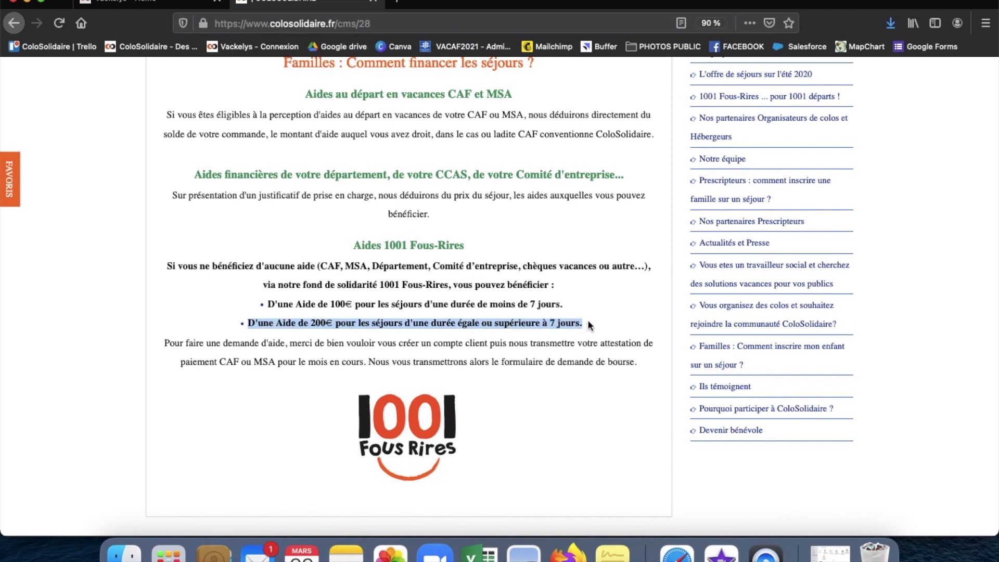
click(588, 354)
scroll(589, 354, up, 6)
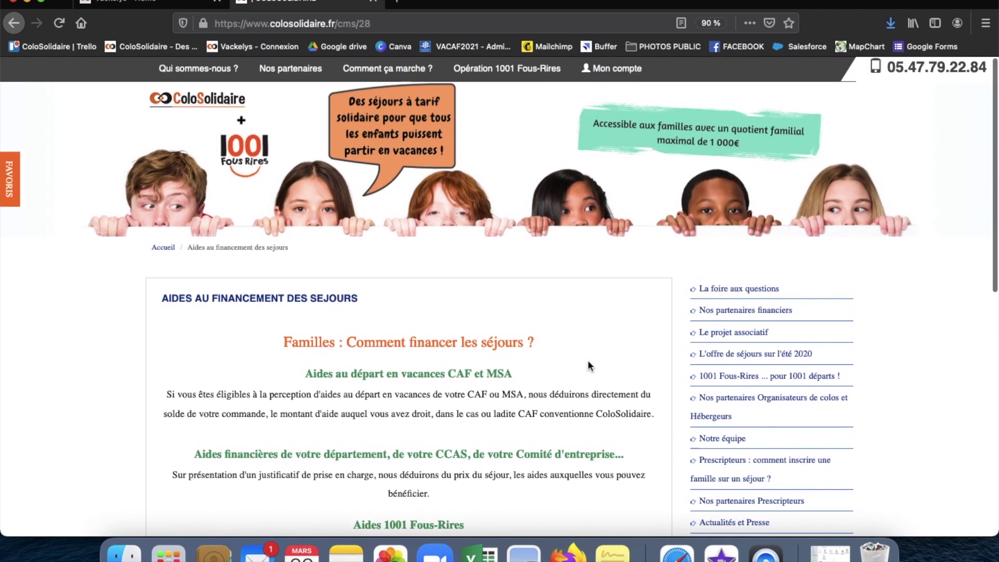
mouse_move(414, 74)
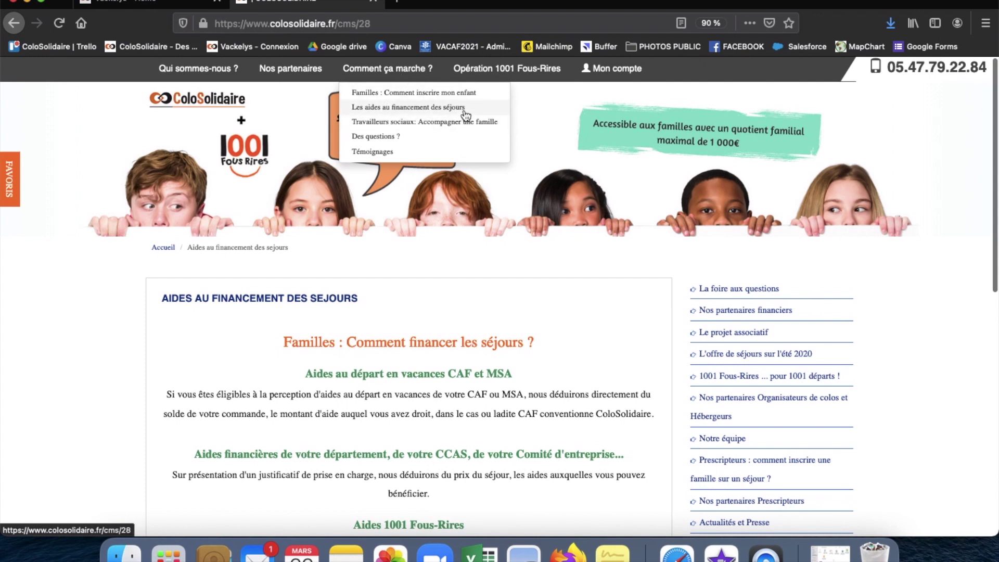
scroll(462, 274, down, 5)
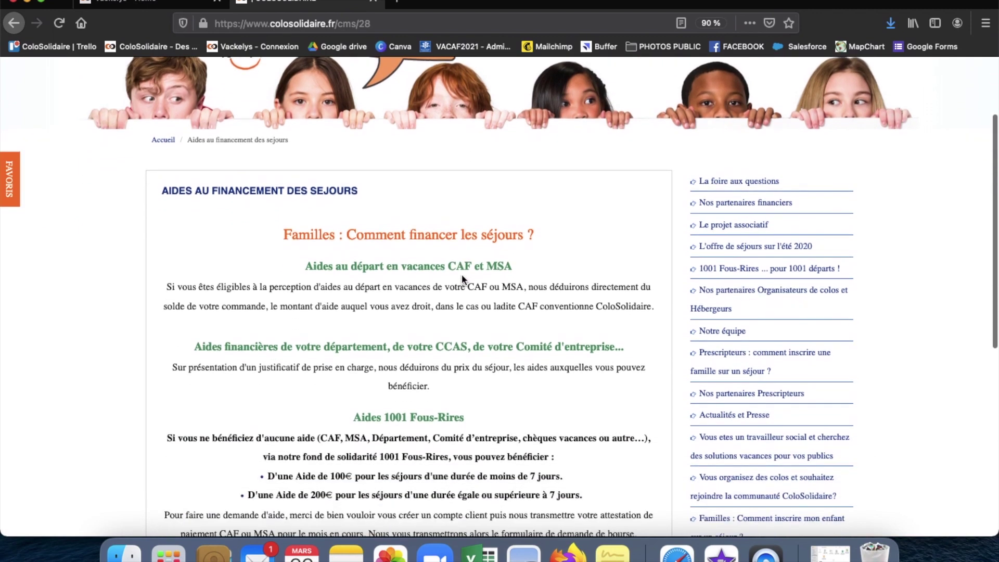
scroll(462, 280, down, 3)
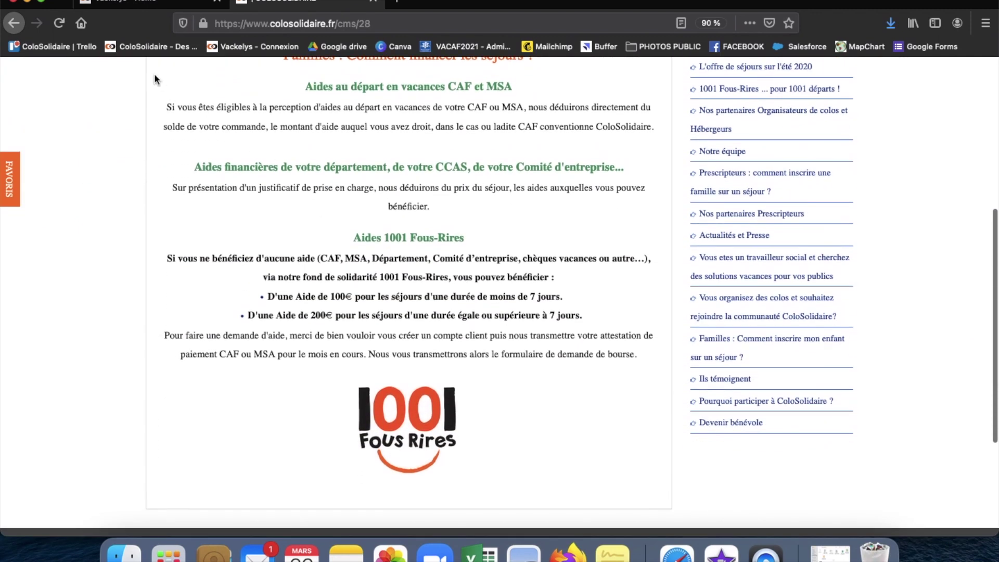
scroll(169, 413, down, 2)
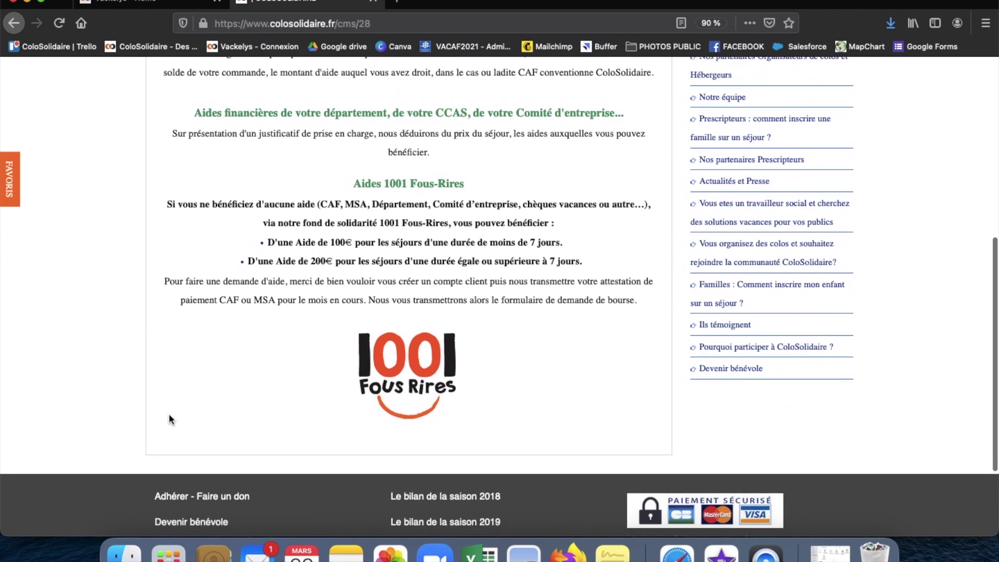
scroll(169, 415, up, 3)
scroll(168, 414, up, 3)
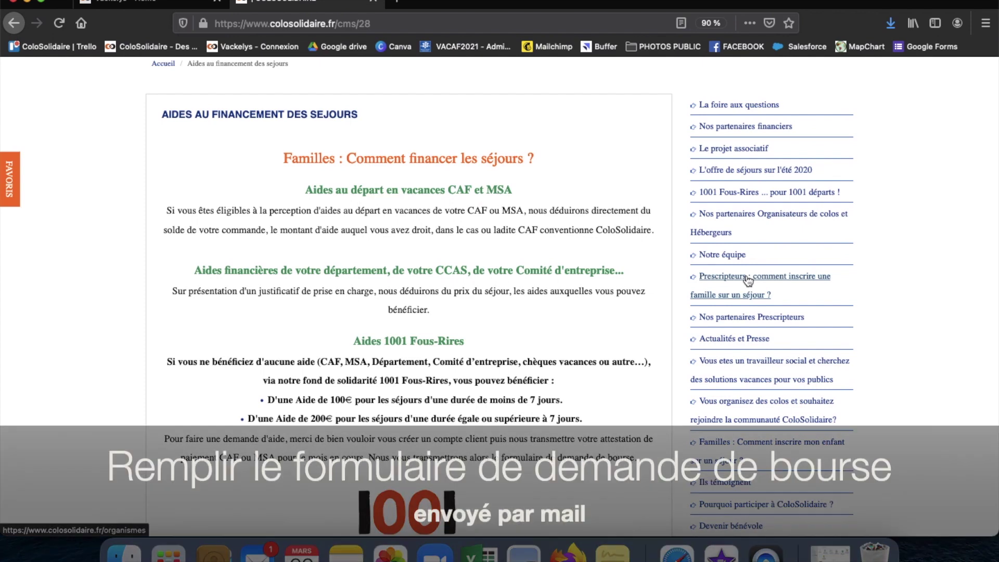
scroll(748, 281, down, 1)
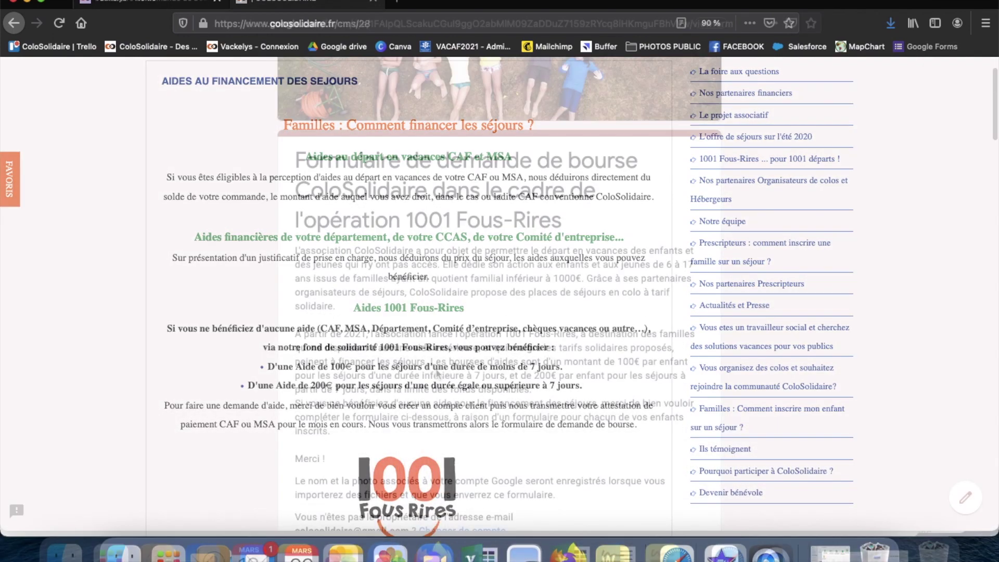
Step: Scroll through the 1001 Fous-Rires grant request form's questions down to Envoyer and back
scroll(436, 367, down, 2)
scroll(437, 373, up, 3)
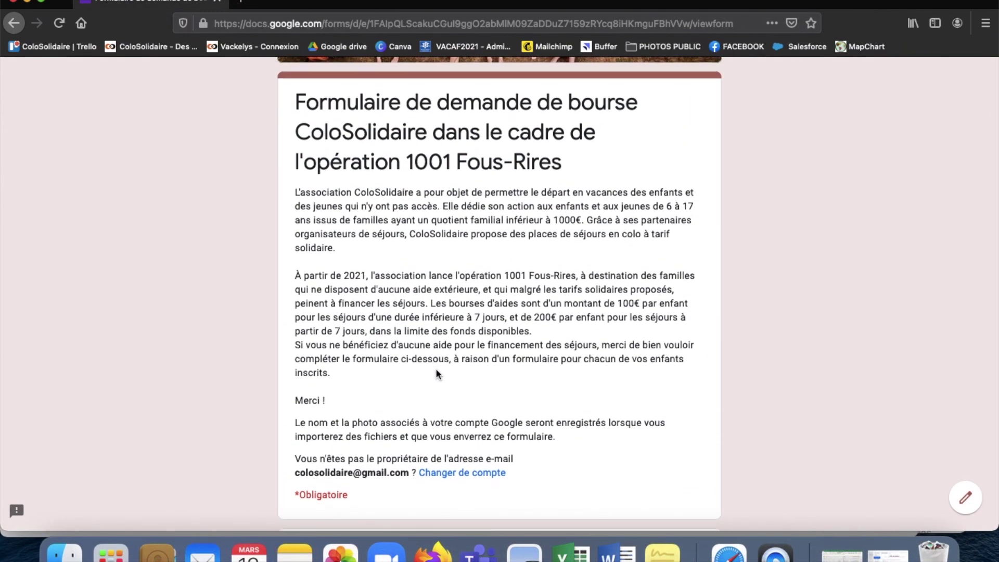
scroll(421, 400, down, 1)
scroll(420, 400, down, 8)
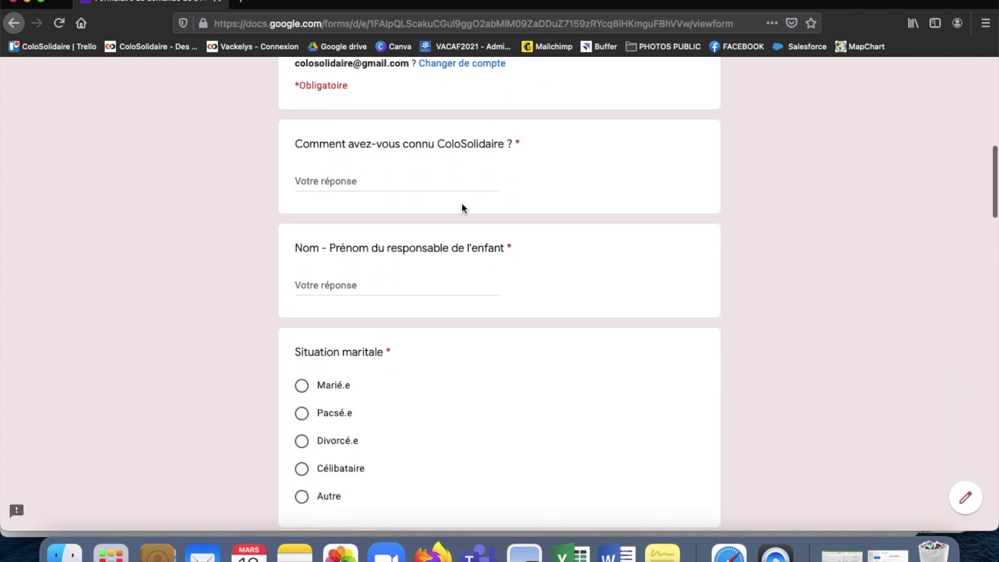
scroll(474, 292, down, 20)
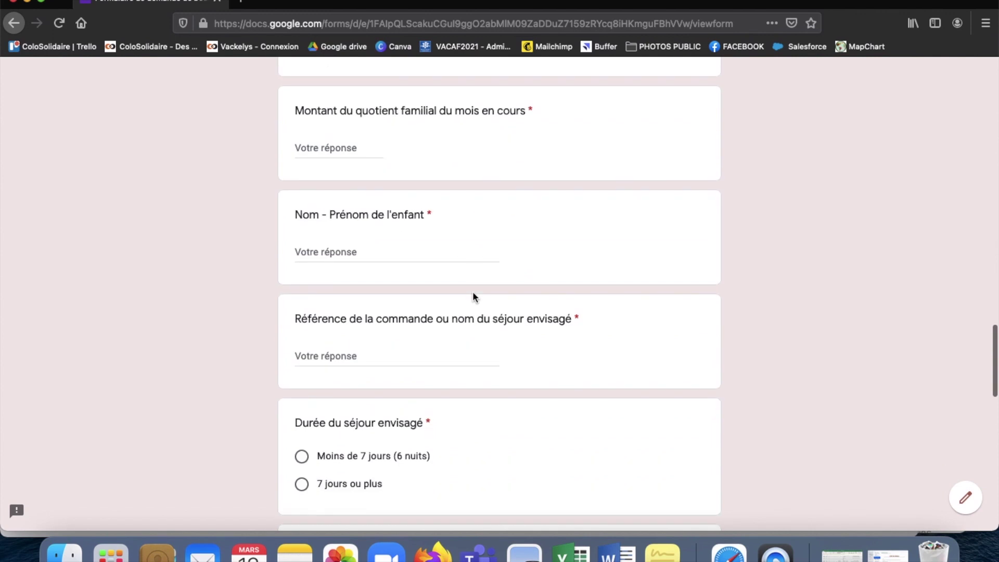
scroll(473, 292, down, 4)
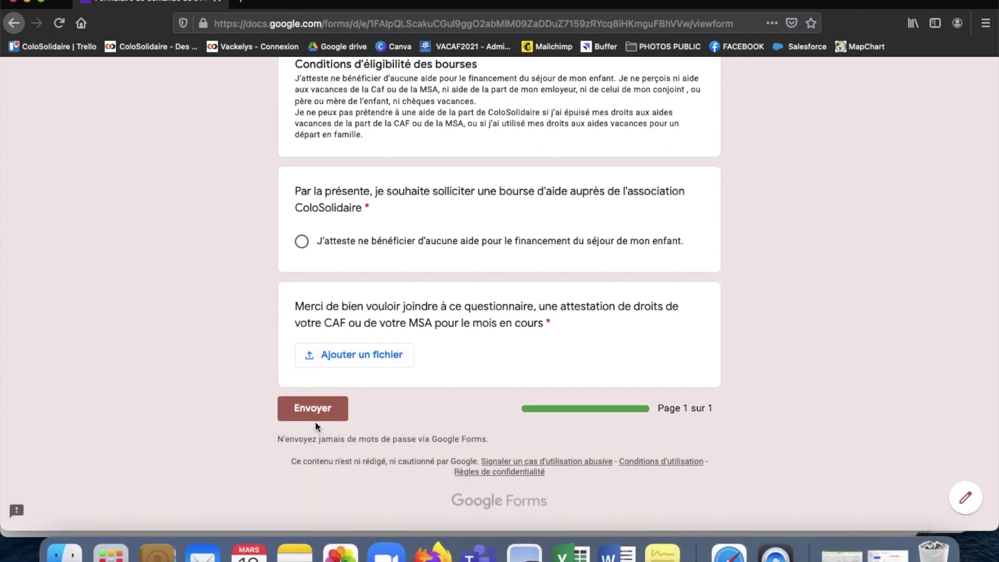
scroll(319, 375, up, 20)
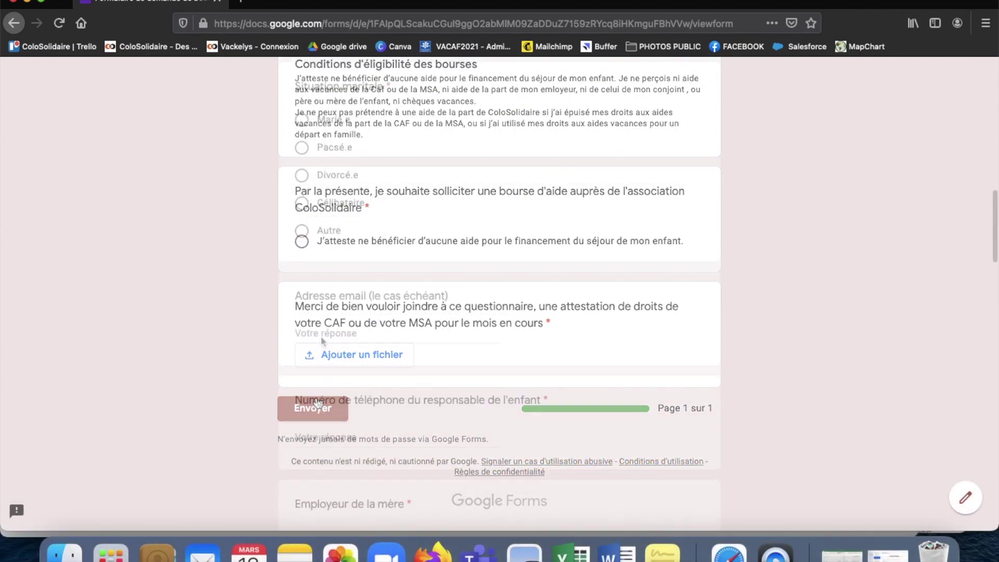
scroll(322, 337, down, 1)
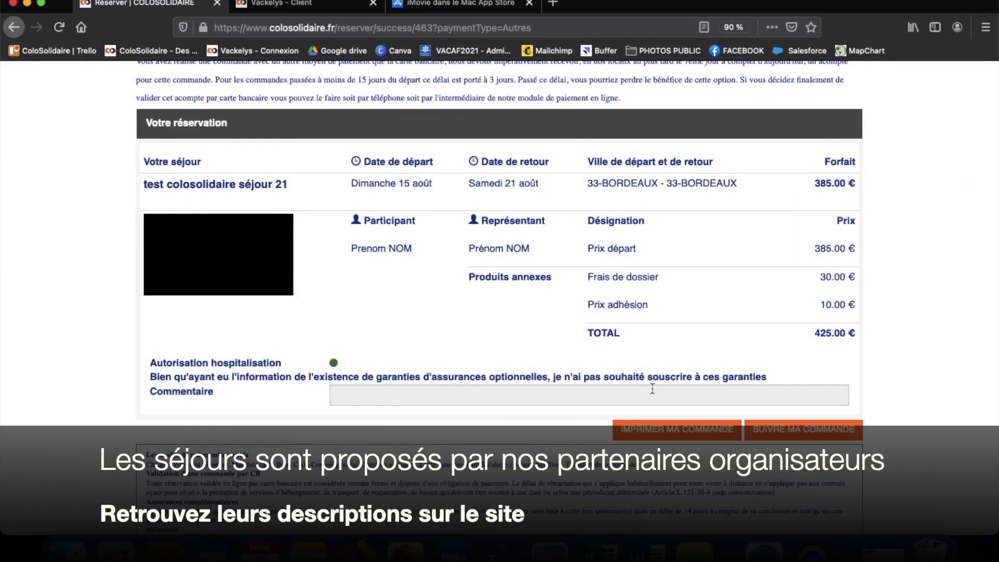
Step: Scroll up to the order for 'test colosolidaire séjour 21', 15–21 August, at 385.00 €
scroll(653, 389, up, 3)
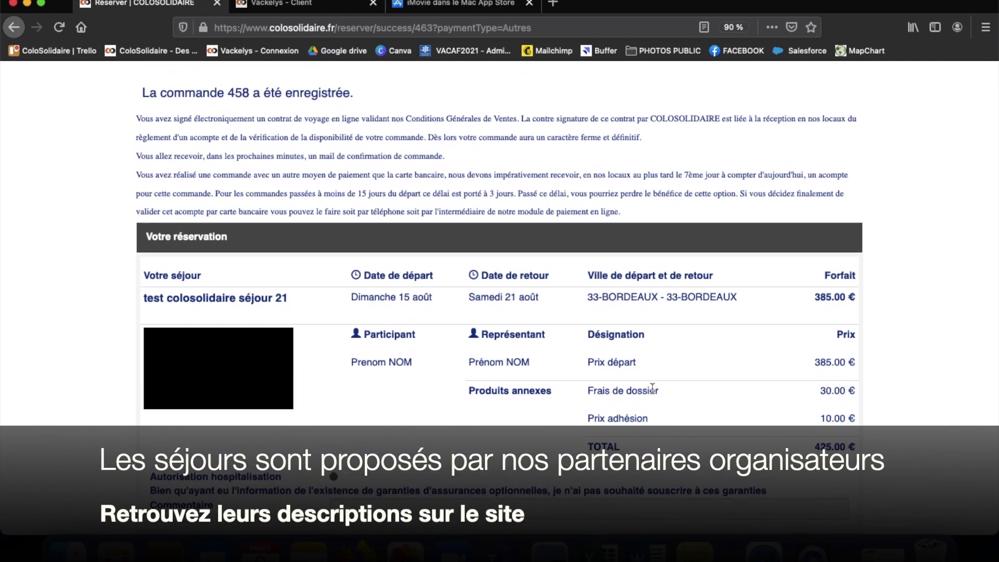
scroll(653, 389, up, 3)
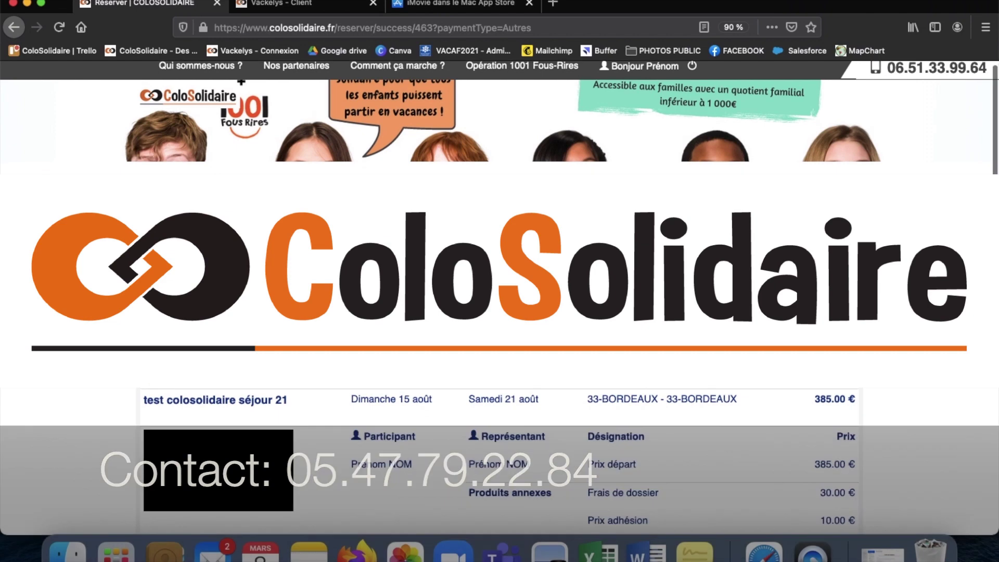
scroll(500, 281, down, 3)
scroll(500, 281, up, 2)
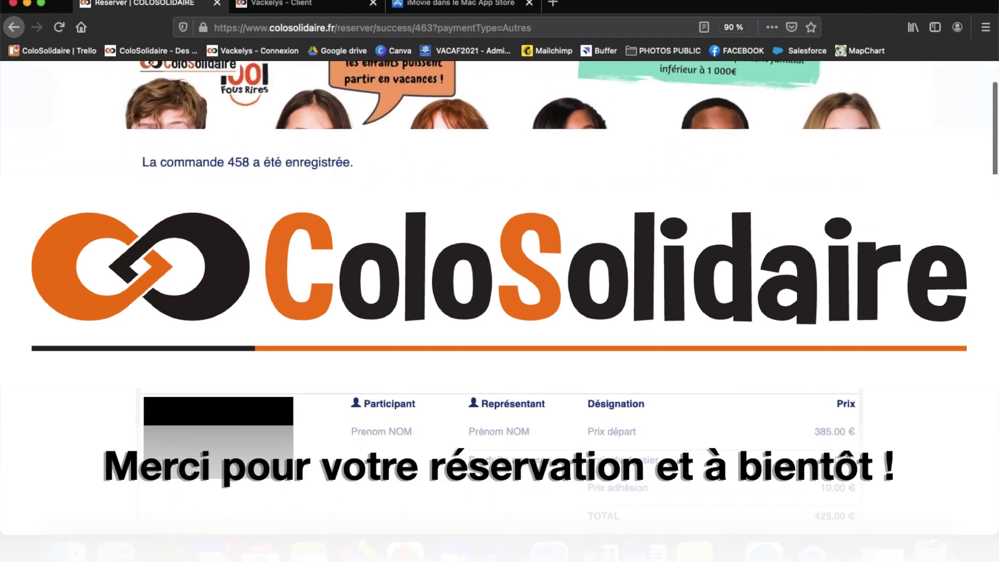
scroll(499, 281, up, 2)
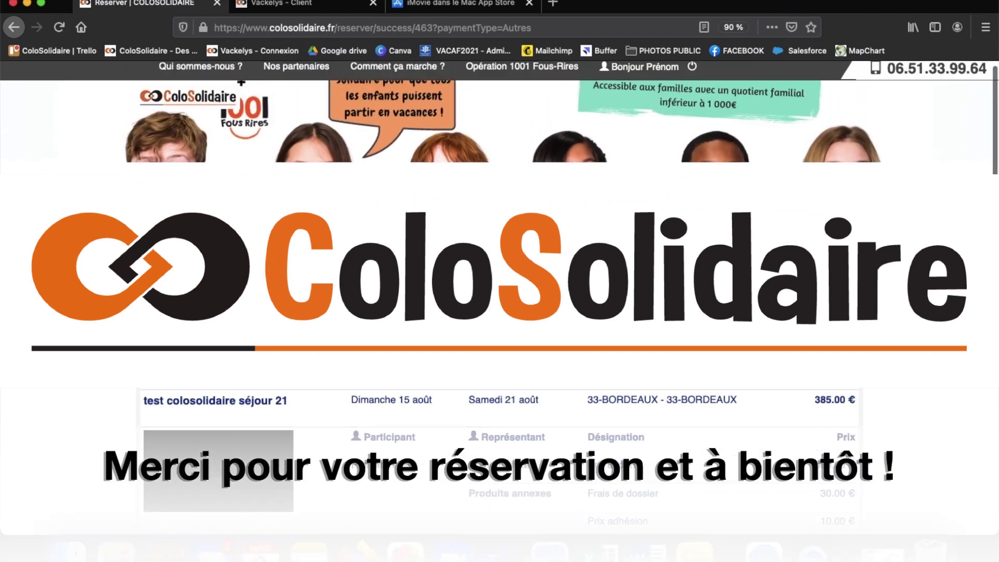